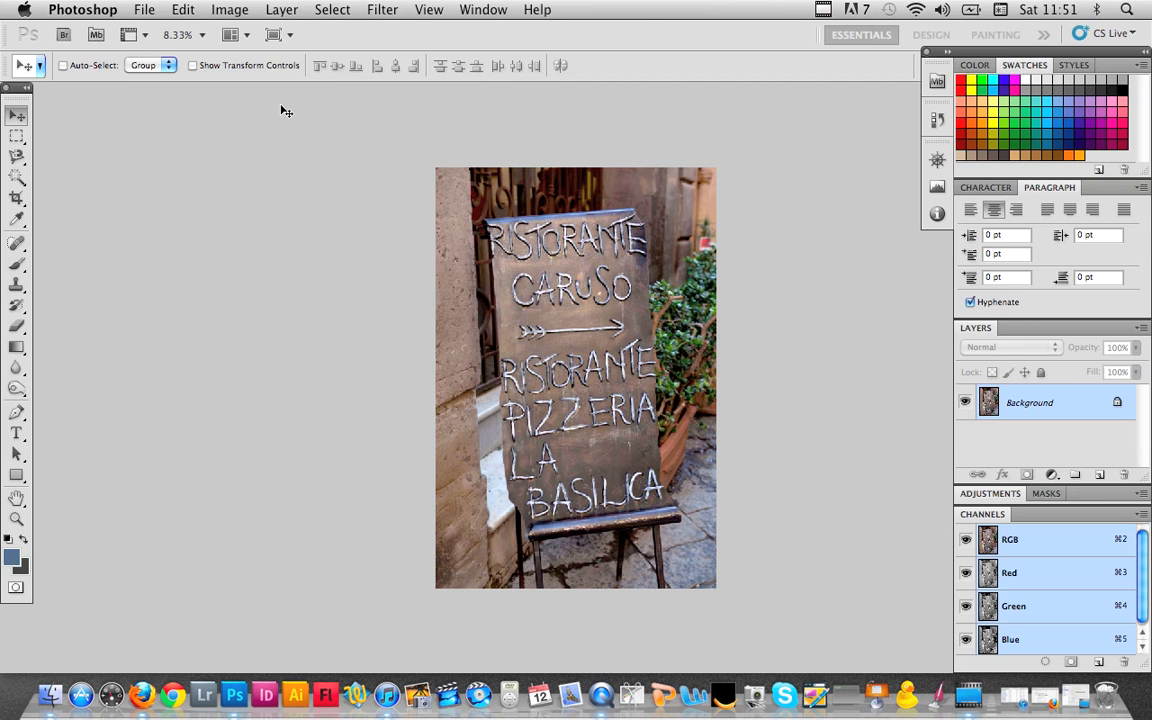
Step: Remove all colour from the restaurant sign photo with a Hue/Saturation adjustment, setting Saturation to -100
key("super+plus")
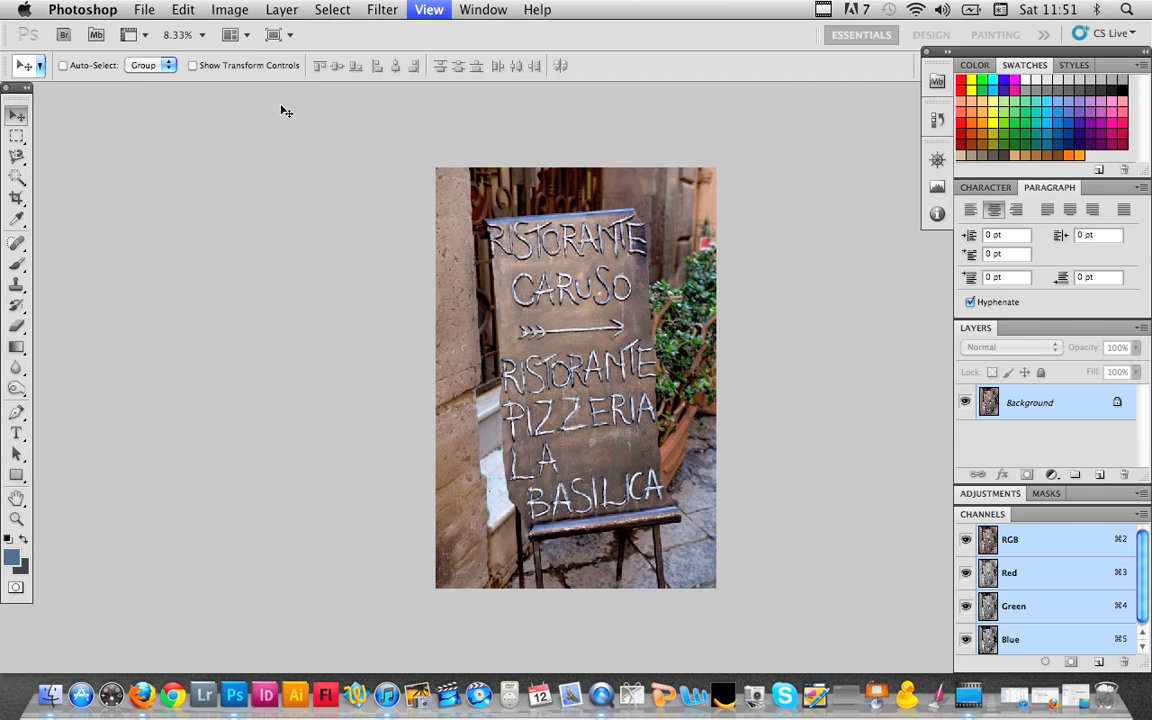
key("super+plus")
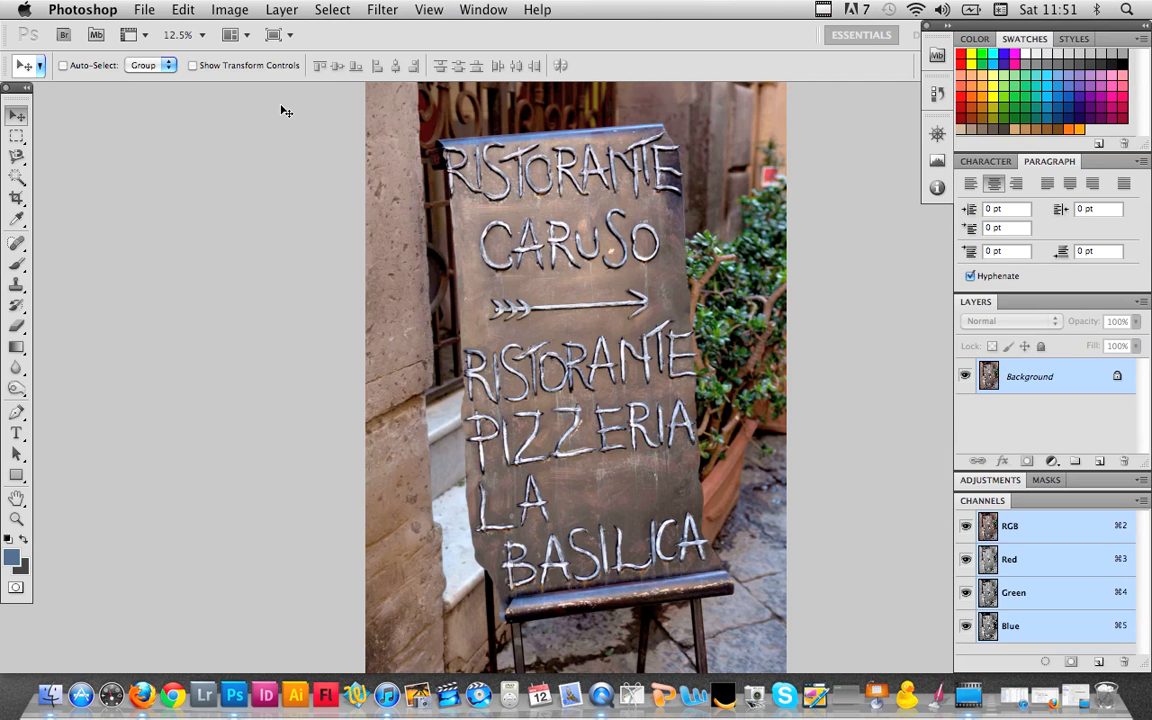
left_click(233, 9)
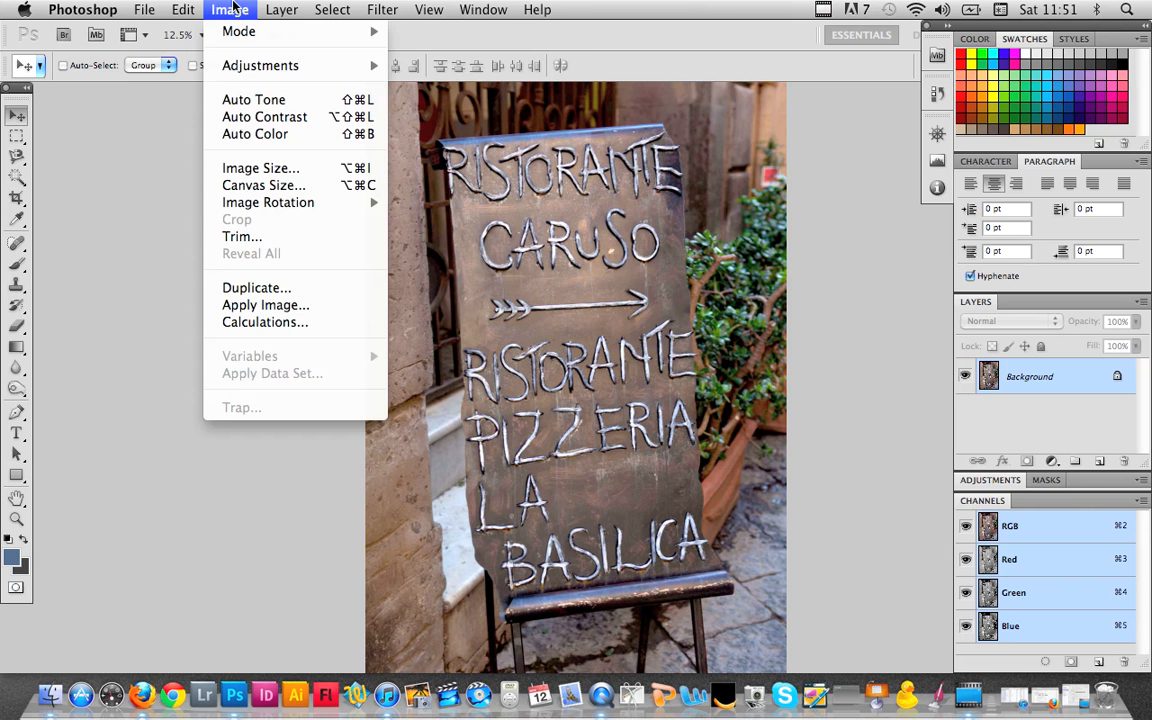
mouse_move(252, 65)
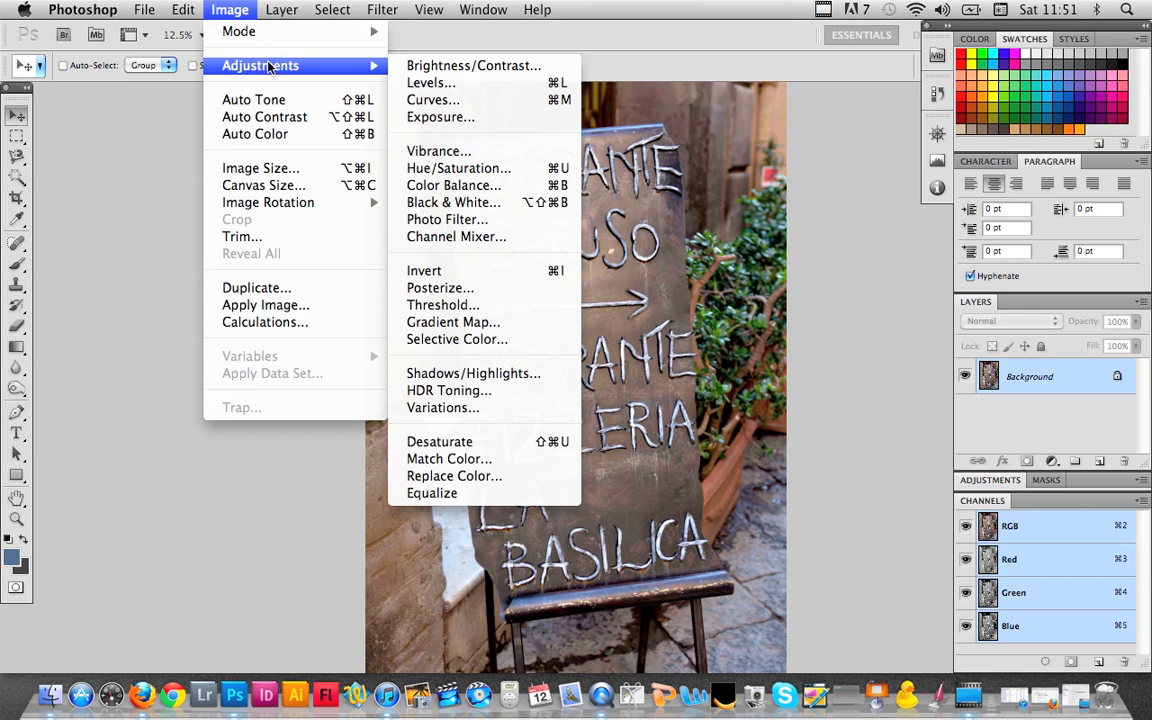
left_click(461, 170)
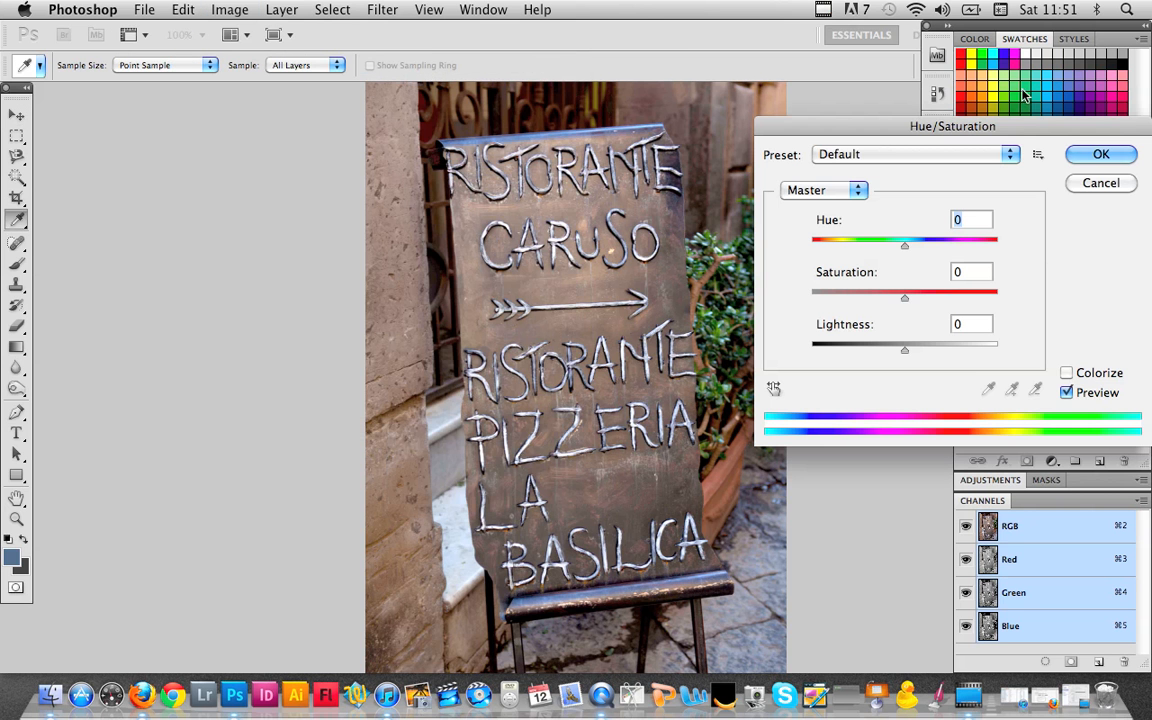
left_click_drag(890, 128, 927, 133)
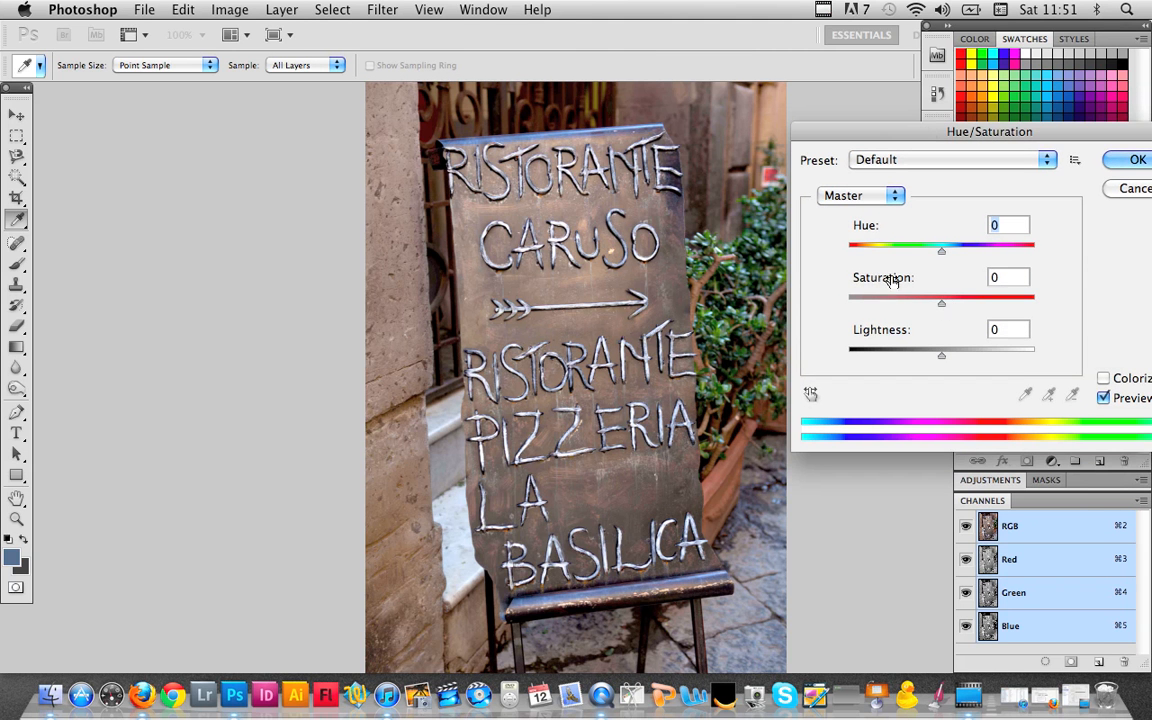
left_click(940, 309)
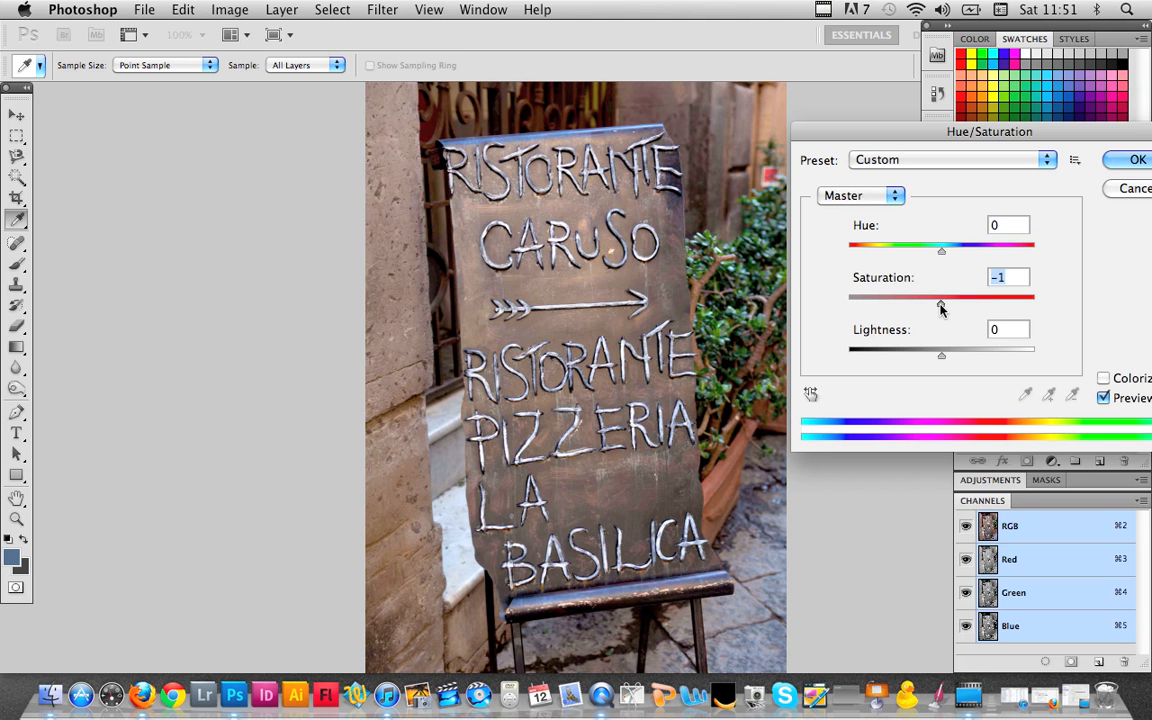
left_click_drag(940, 309, 847, 302)
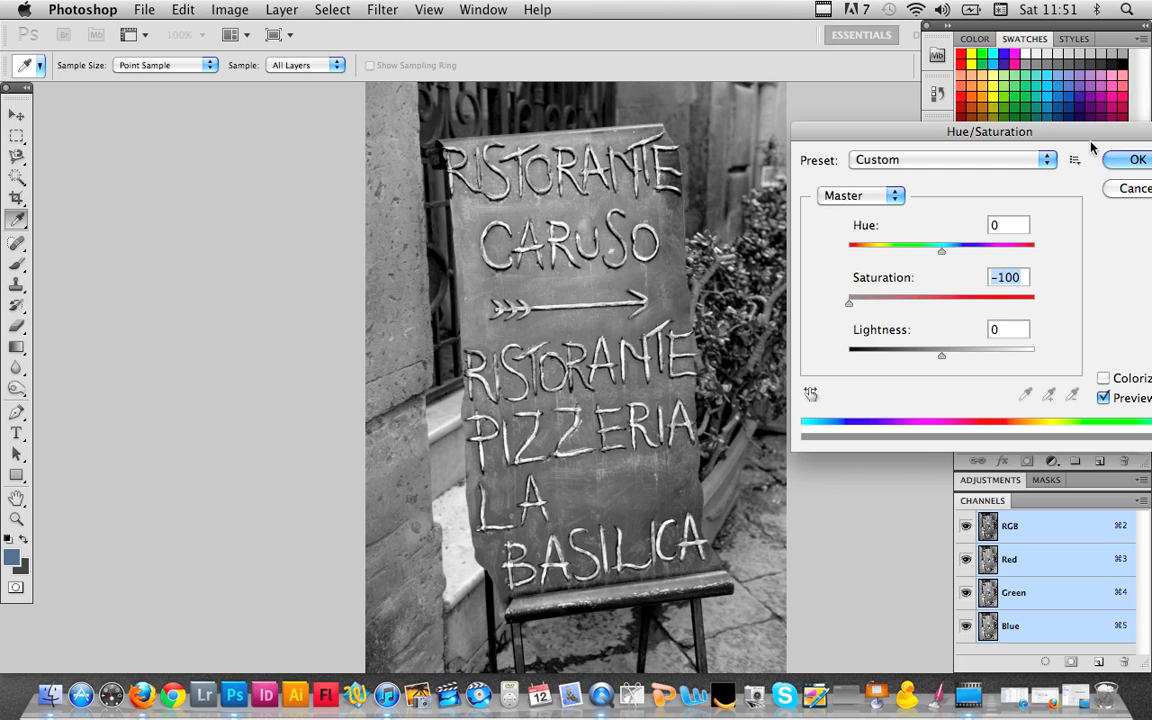
left_click(1125, 160)
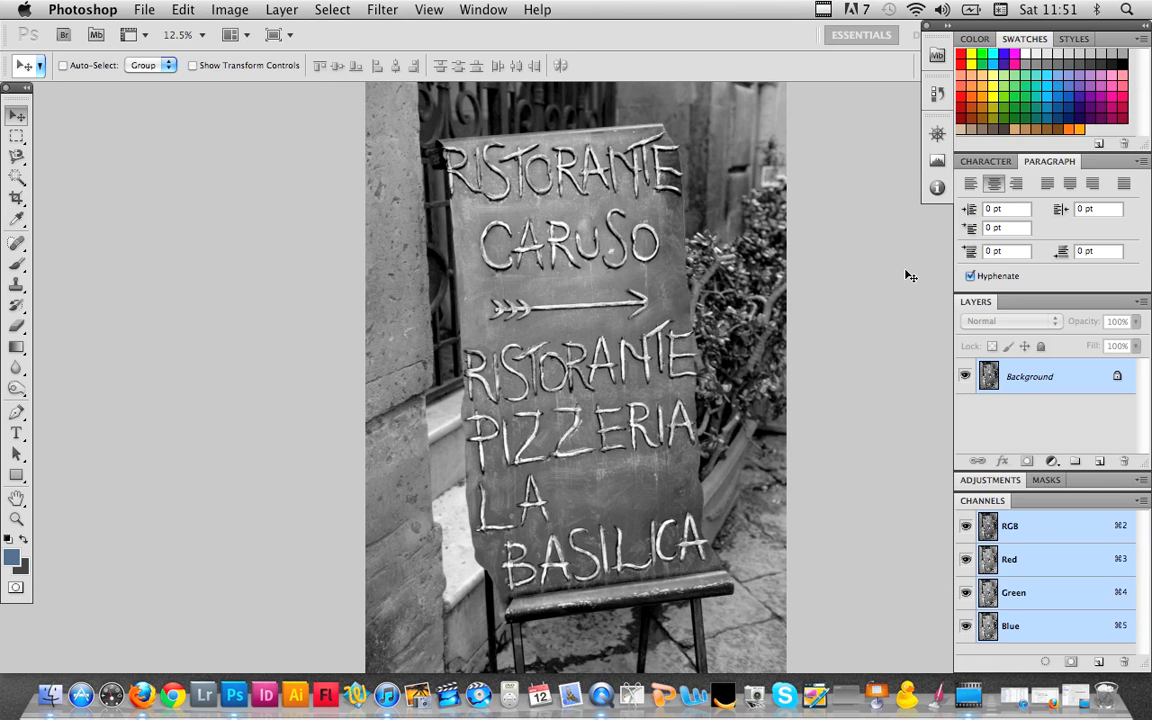
Step: Preview the black-and-white sign photo in full-screen mode and undo its Hue/Saturation adjustment
key("f")
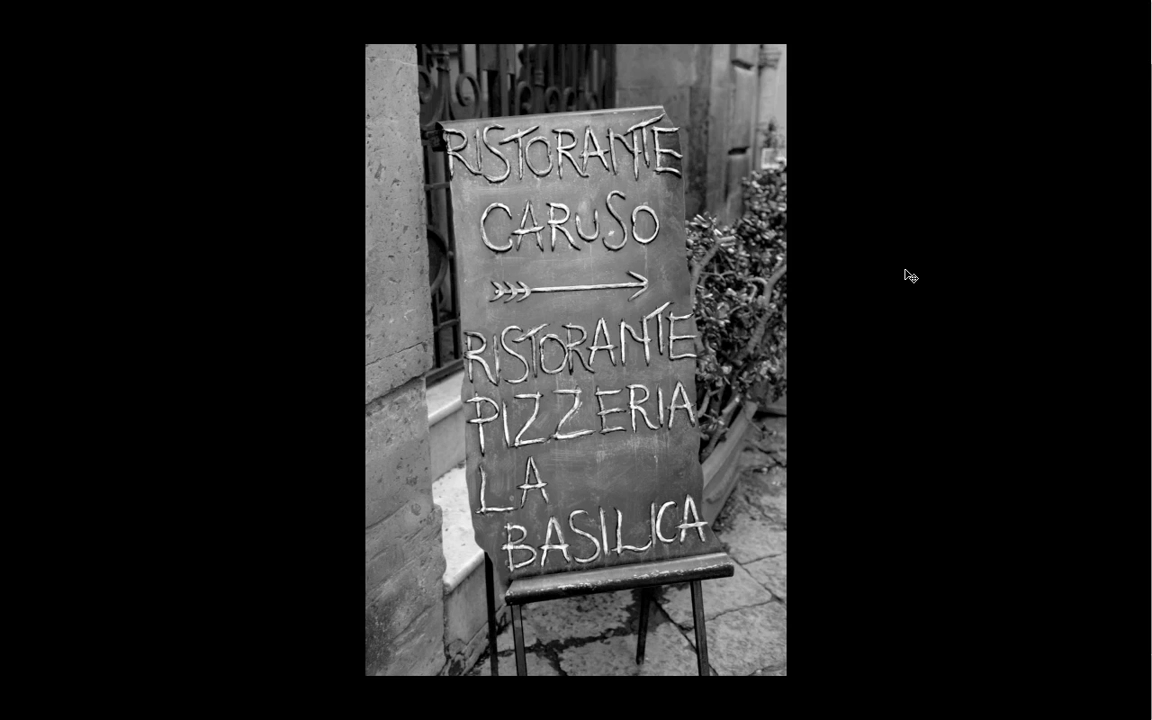
key("f")
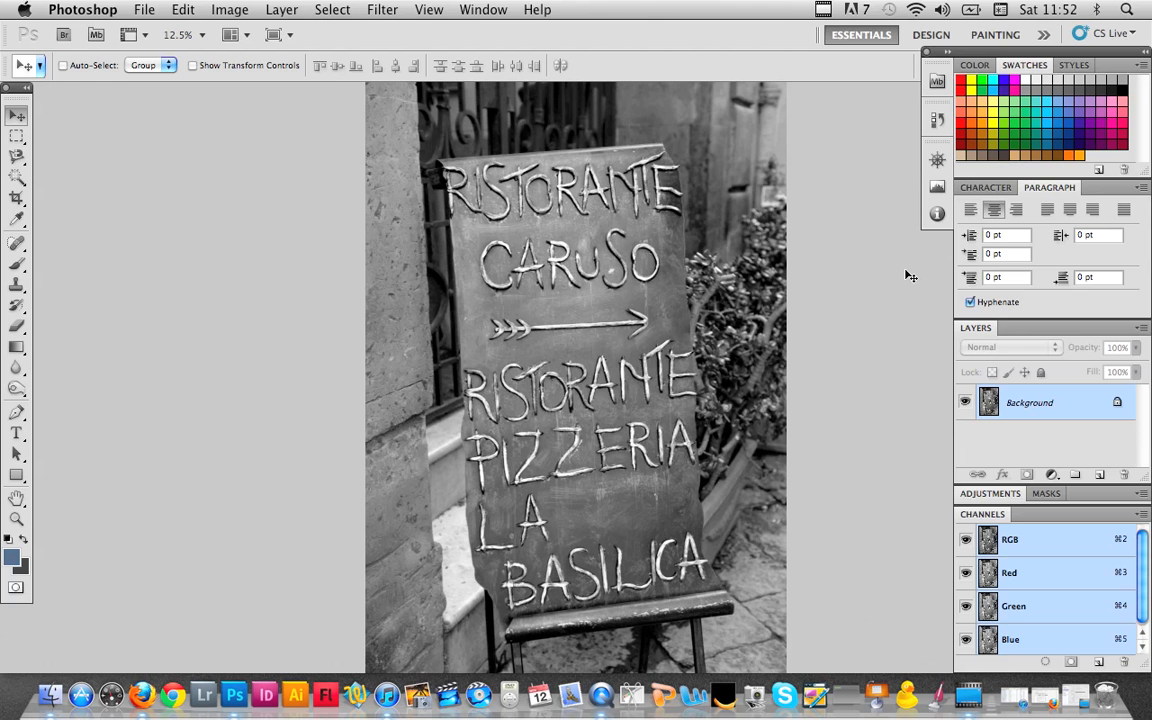
key("super+z")
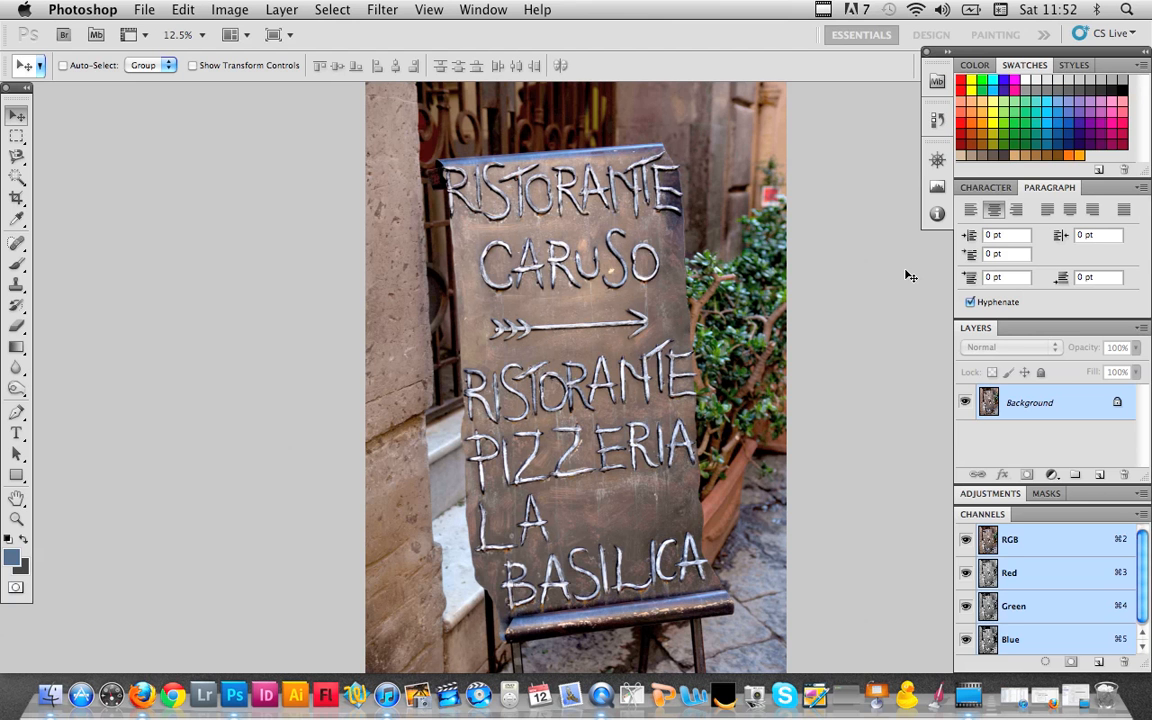
Step: Convert the sign photo to grey tones with the Desaturate command and preview it in full-screen mode
key("super+shift+u")
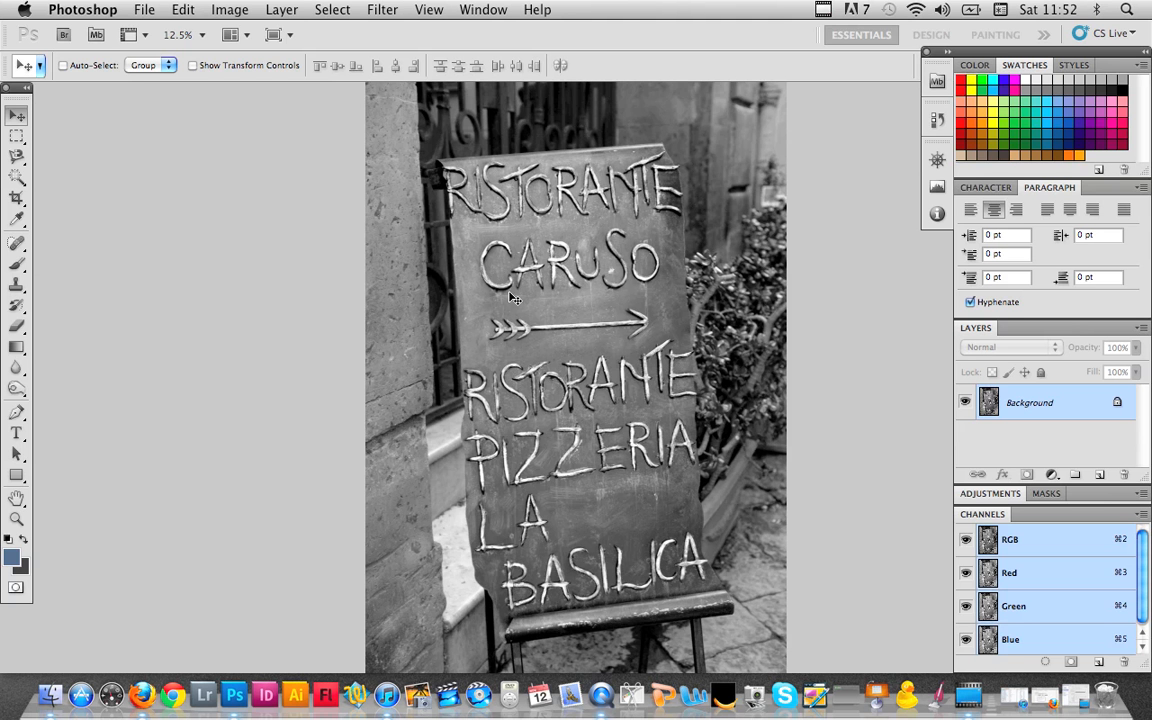
key("f")
key("f")
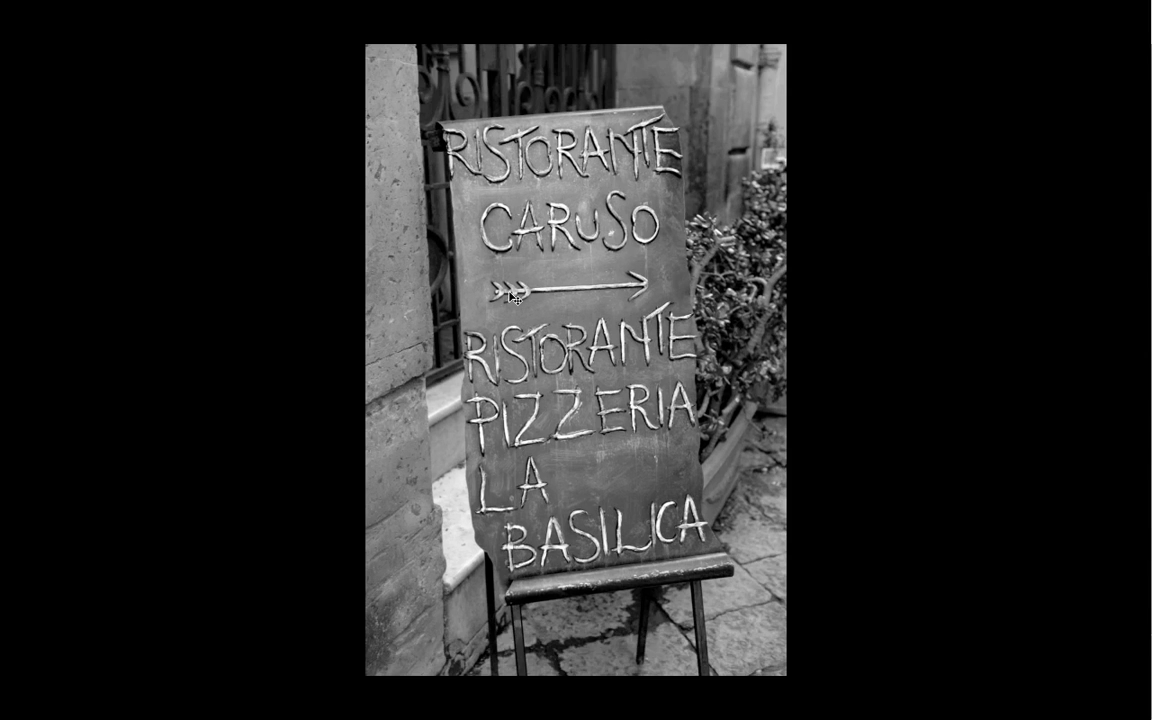
key("f")
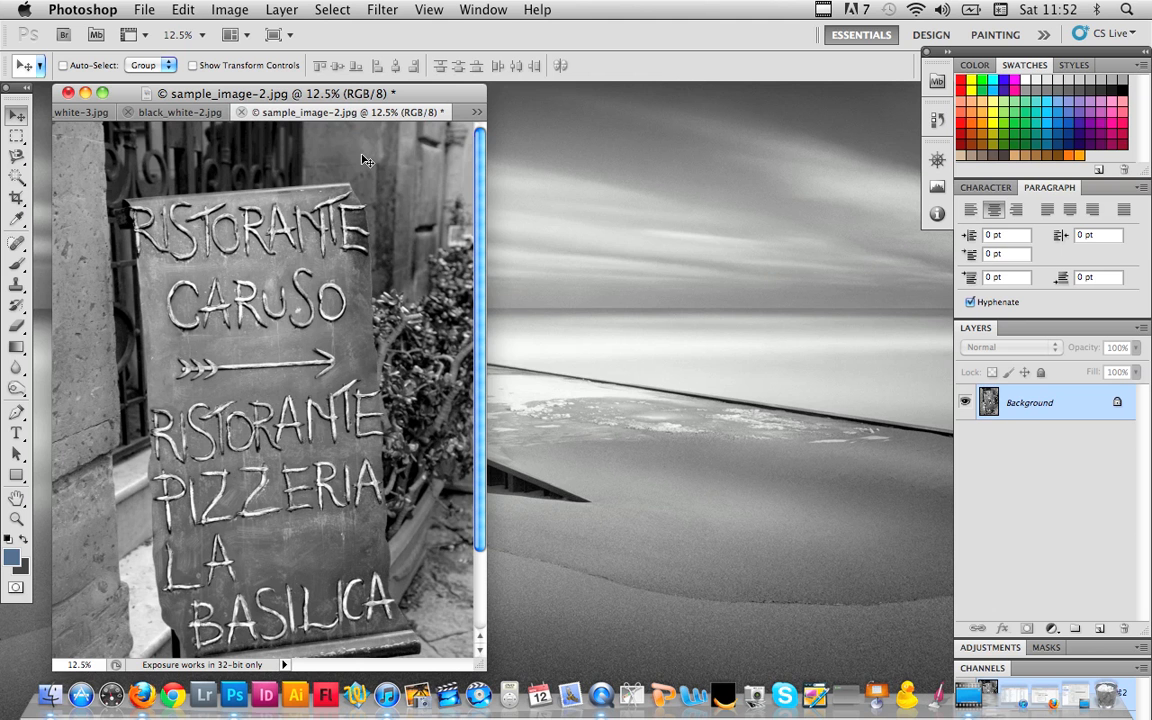
Step: Close sample_image-2.jpg without saving its changes
left_click_drag(326, 96, 493, 100)
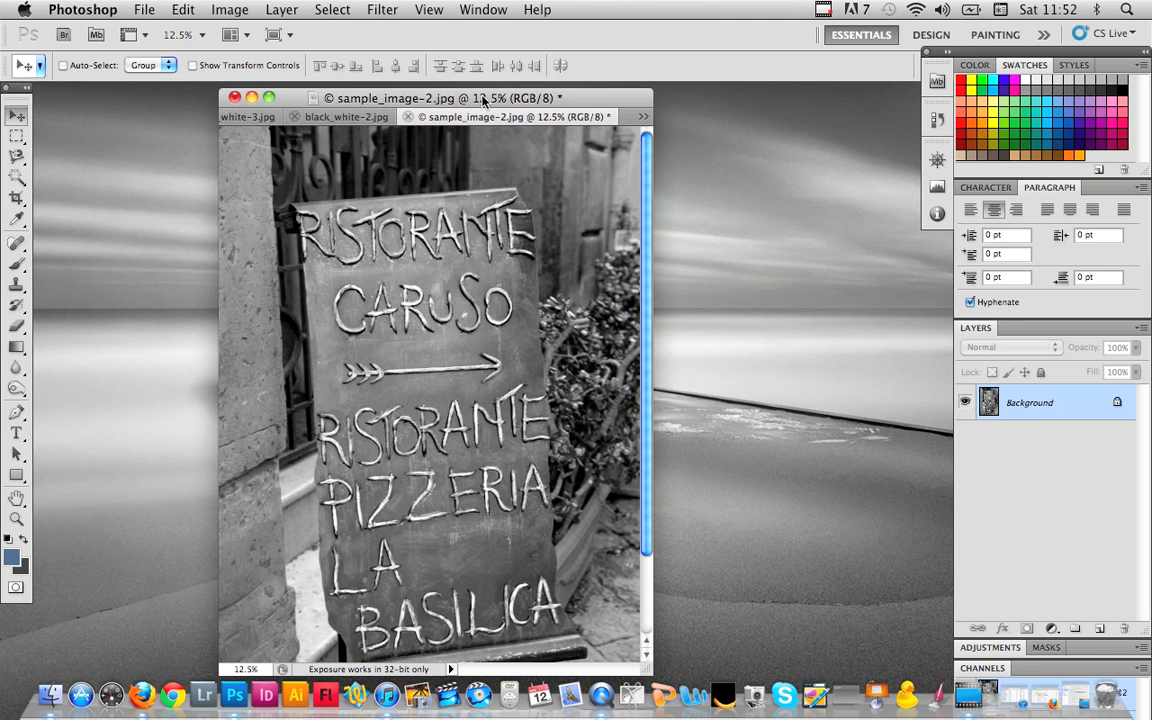
left_click(409, 120)
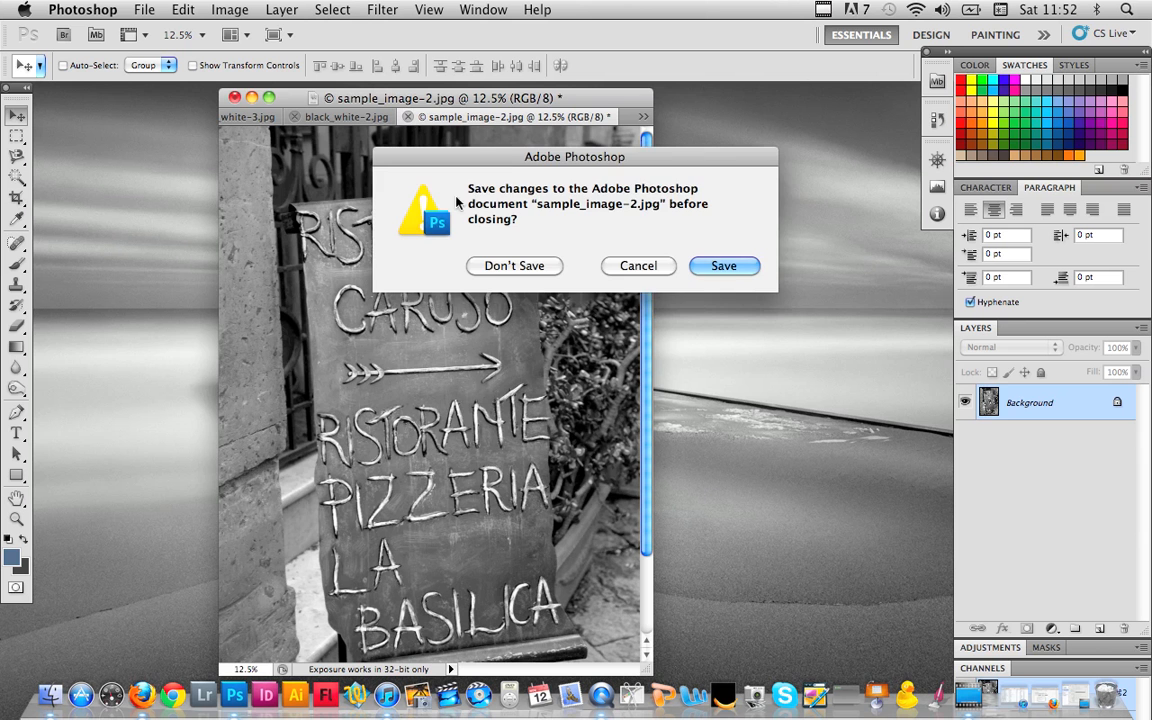
left_click(497, 265)
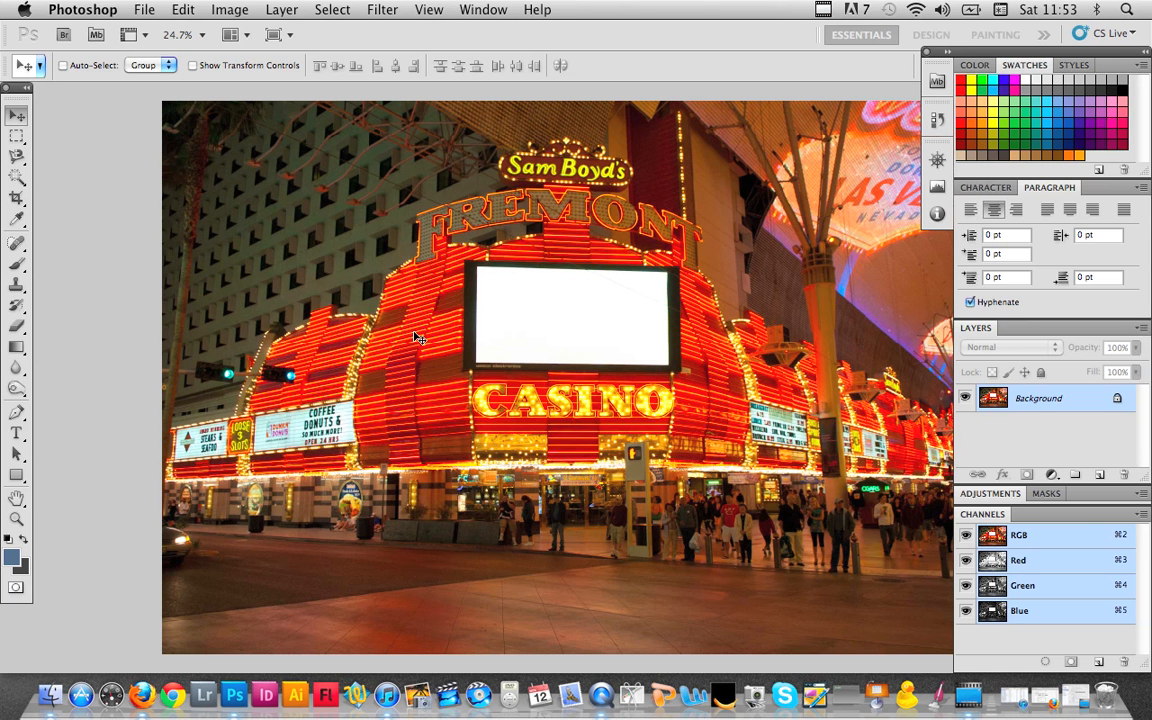
Step: Remove all colour from the casino photo with Hue/Saturation at Saturation -100 and inspect it enlarged in full-screen mode
left_click(229, 9)
mouse_move(252, 65)
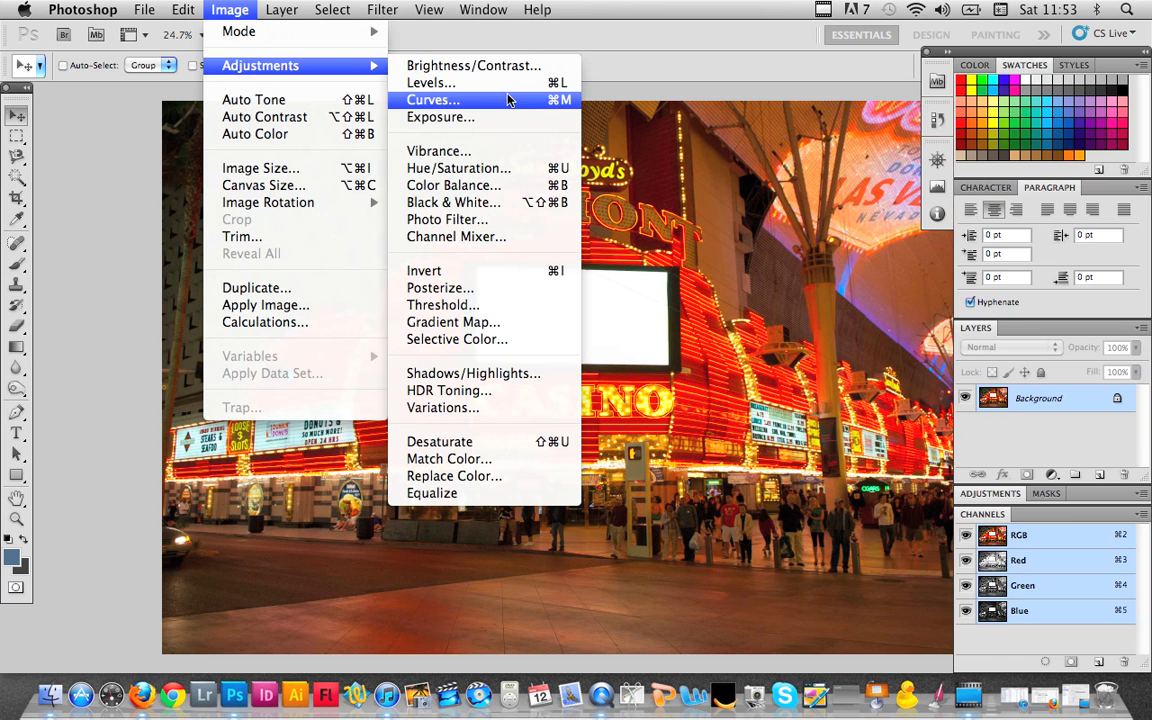
left_click(505, 169)
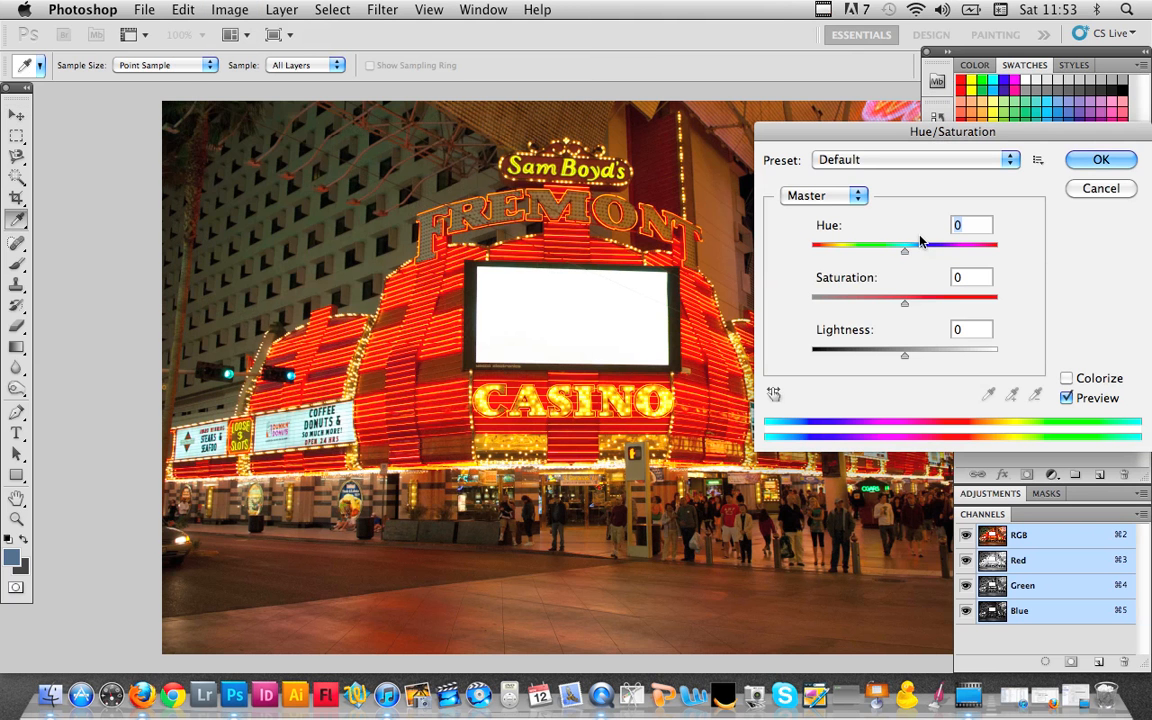
left_click_drag(905, 306, 787, 298)
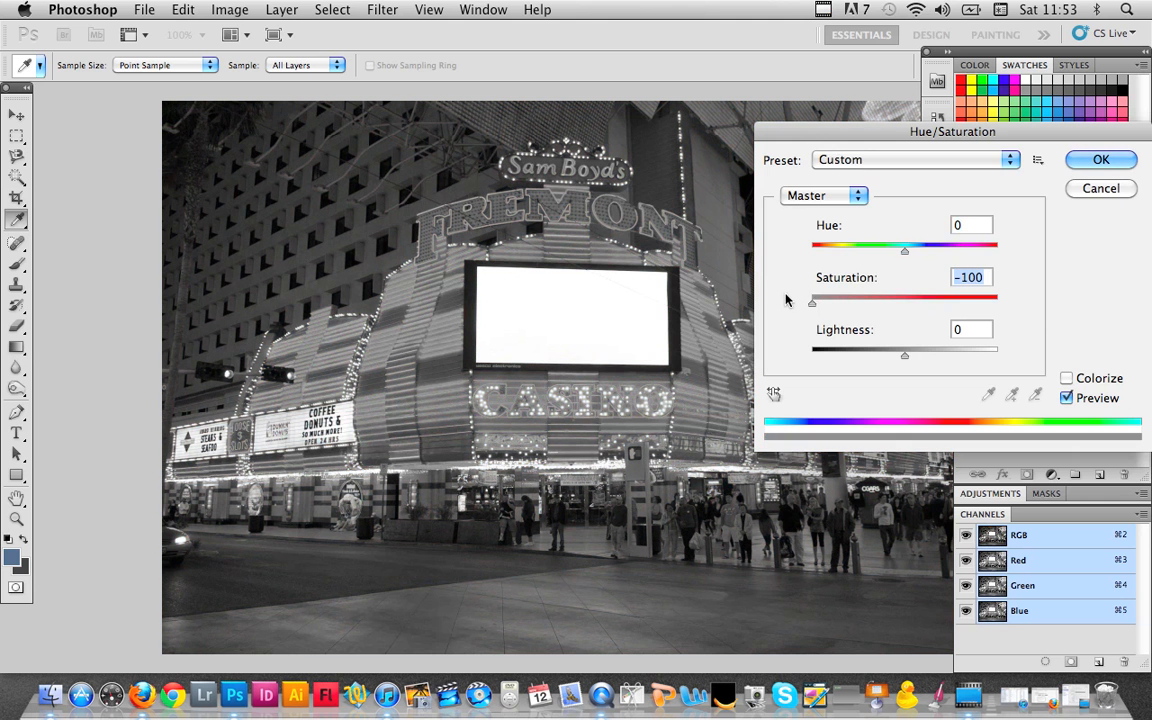
left_click(1100, 159)
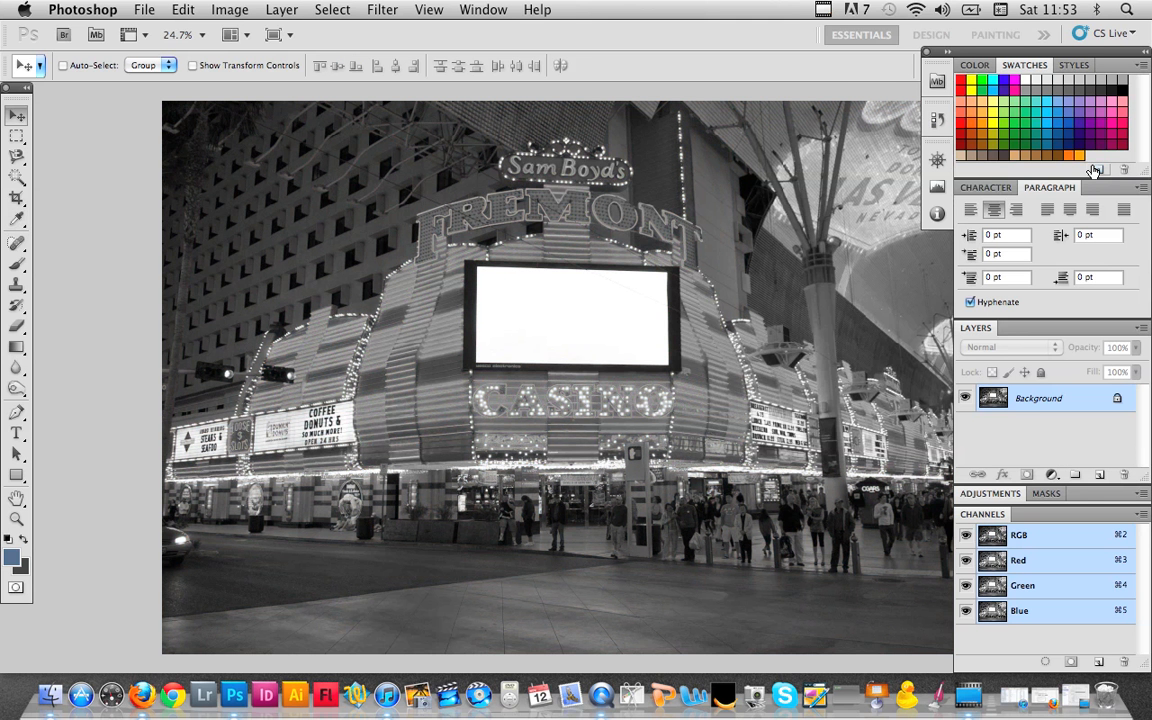
key("f")
key("f")
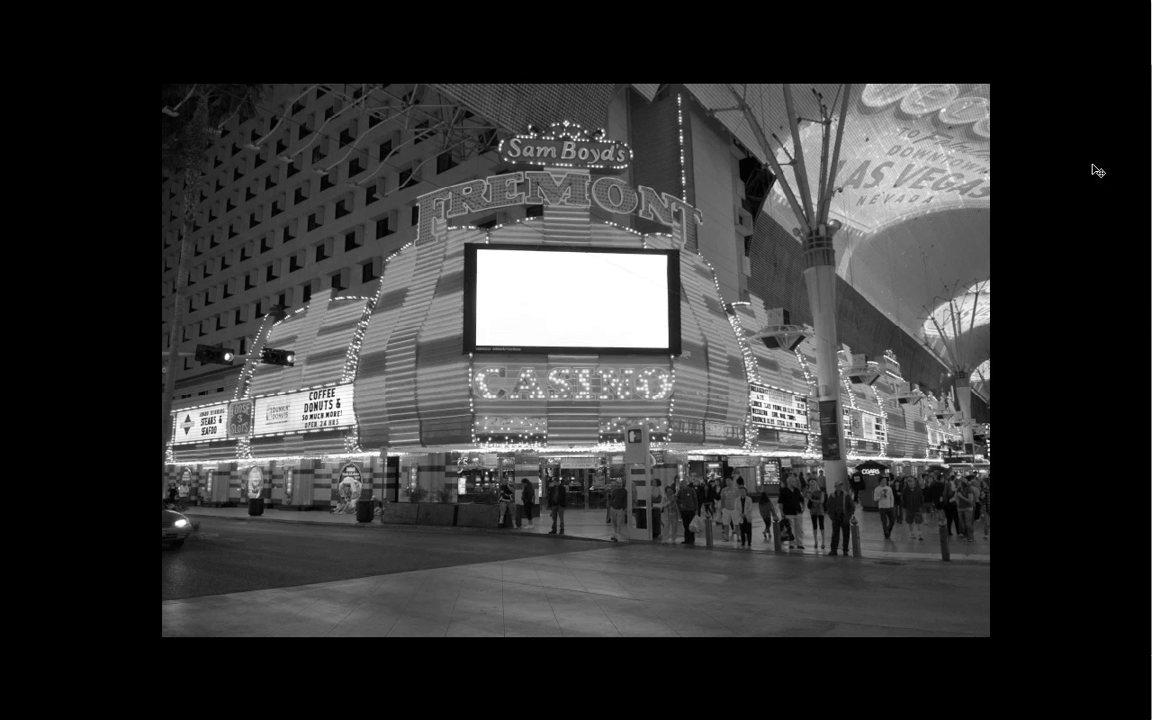
key("ctrl+plus")
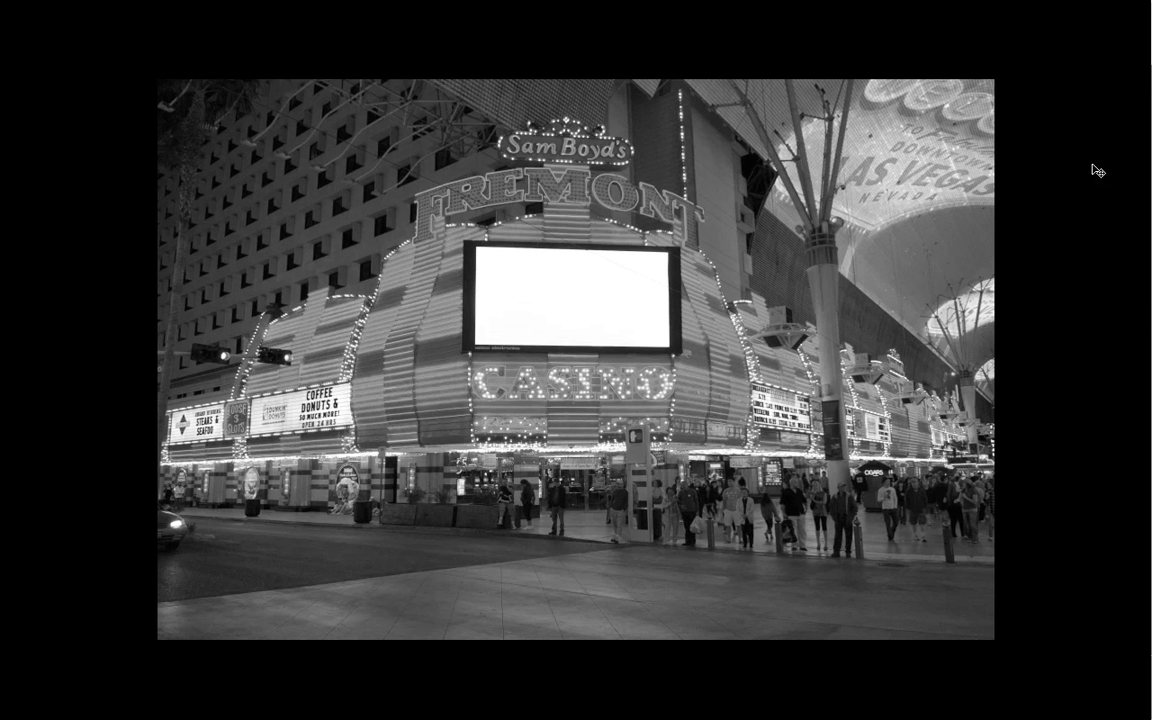
key("ctrl+plus")
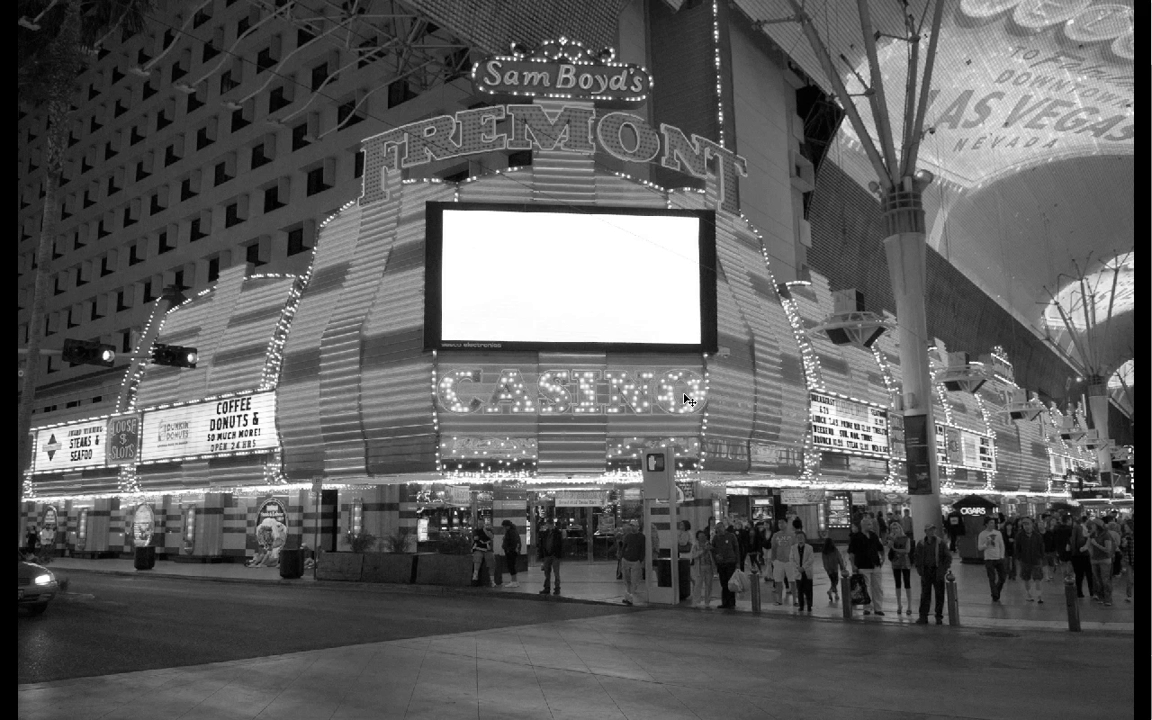
key("f")
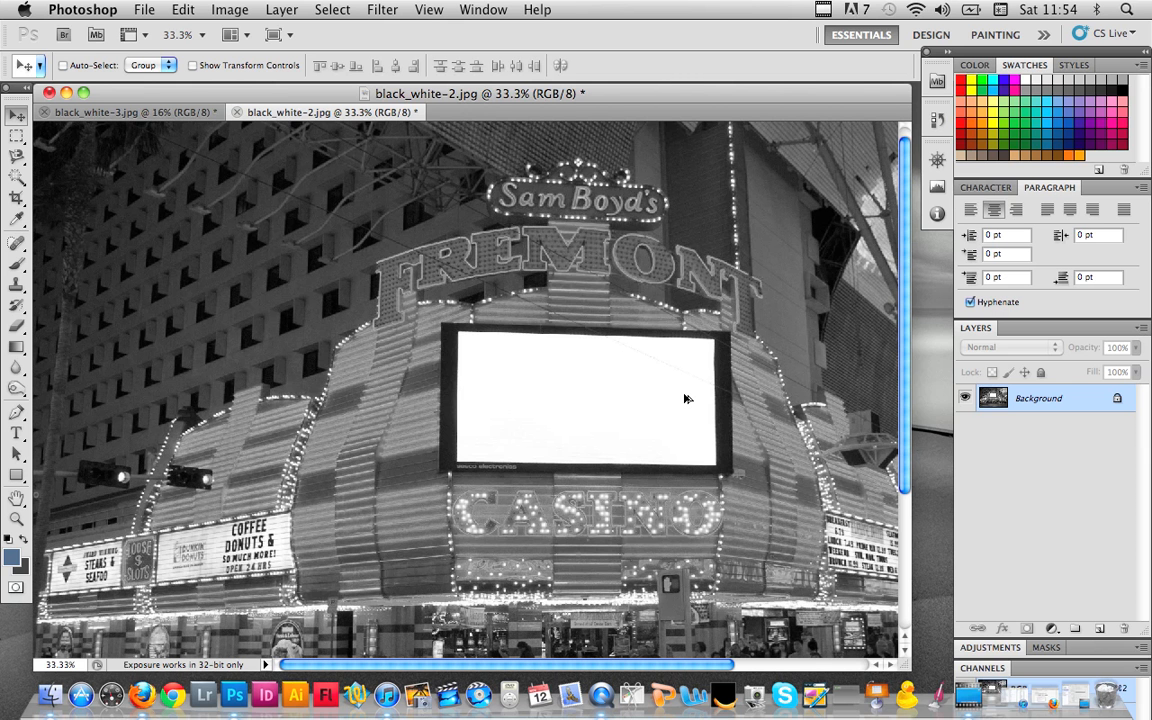
Step: Undo the casino photo's Hue/Saturation adjustment and fit the whole image in its window
key("super+z")
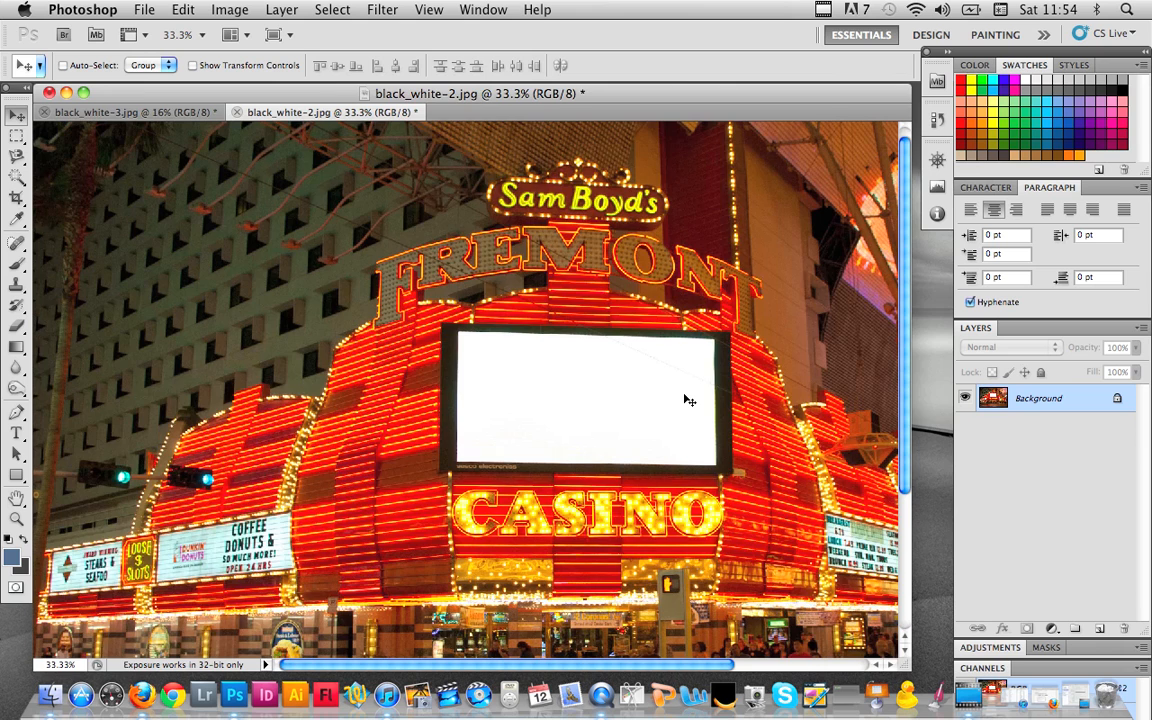
key("super+0")
left_click_drag(345, 93, 425, 91)
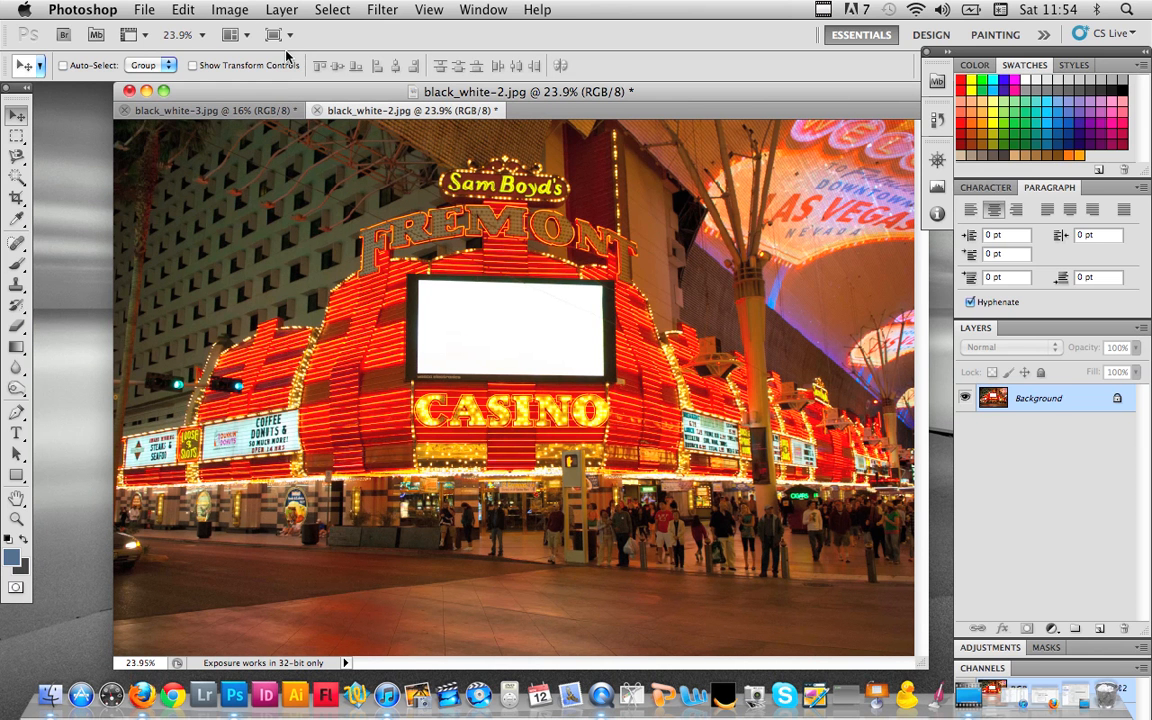
Step: Start a Black & White adjustment on the casino photo and set Reds to 12%
left_click(241, 11)
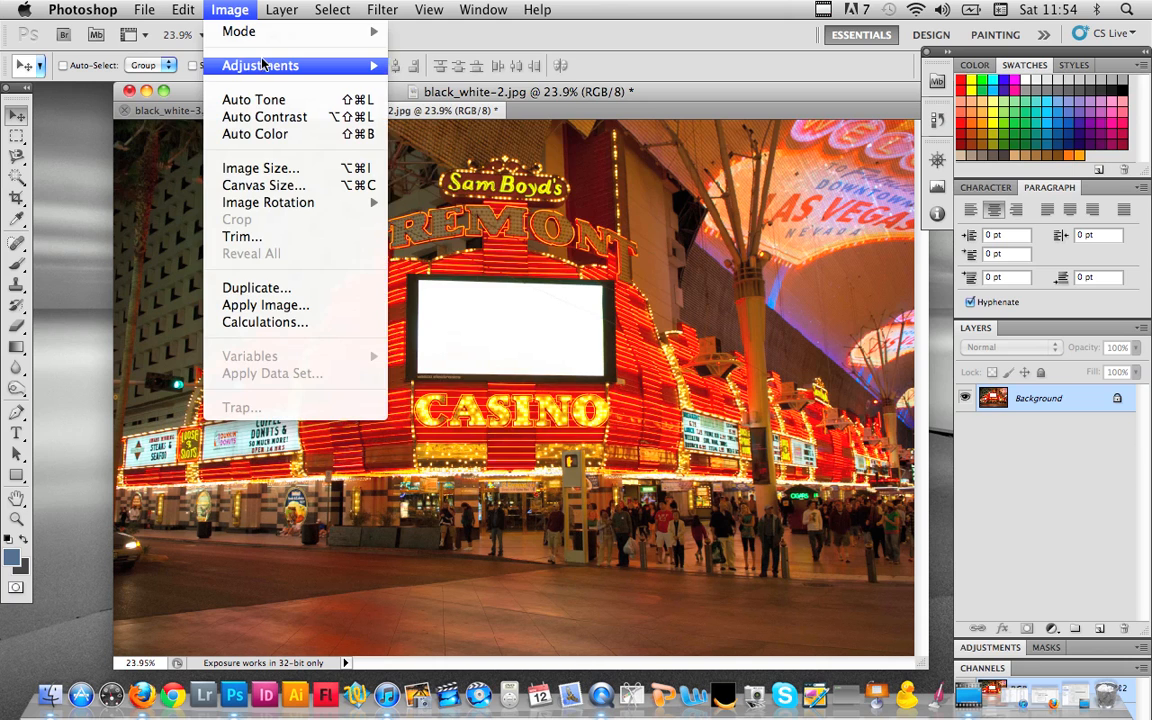
mouse_move(263, 65)
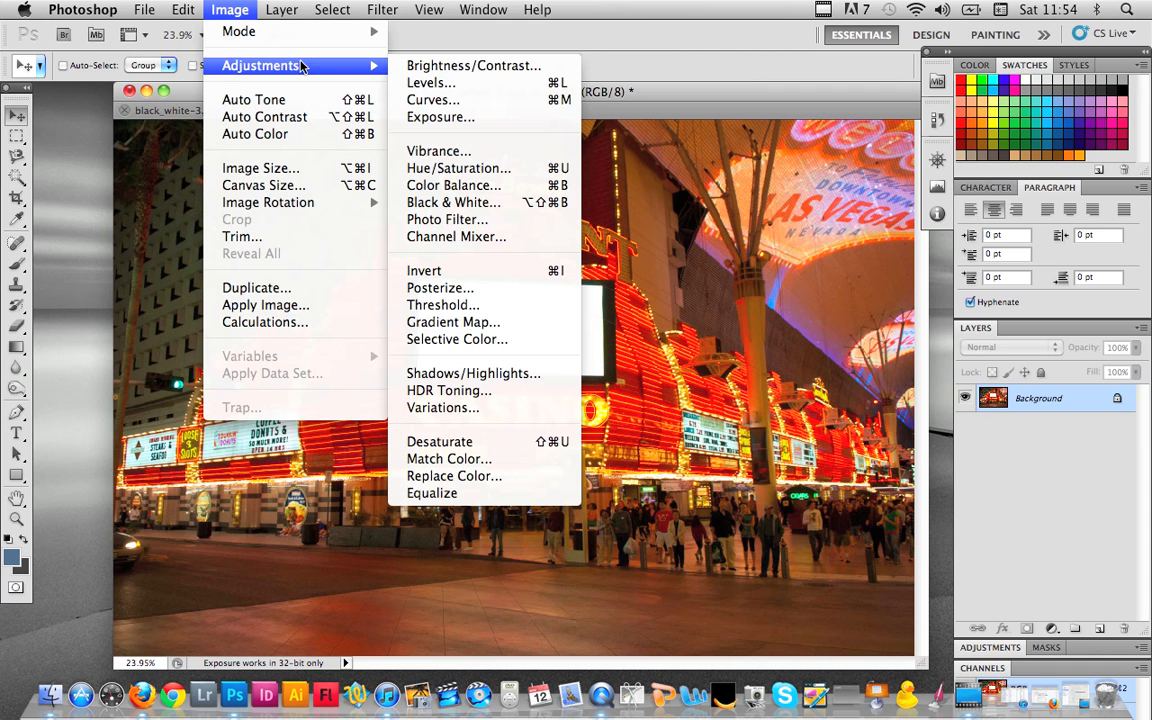
left_click(465, 203)
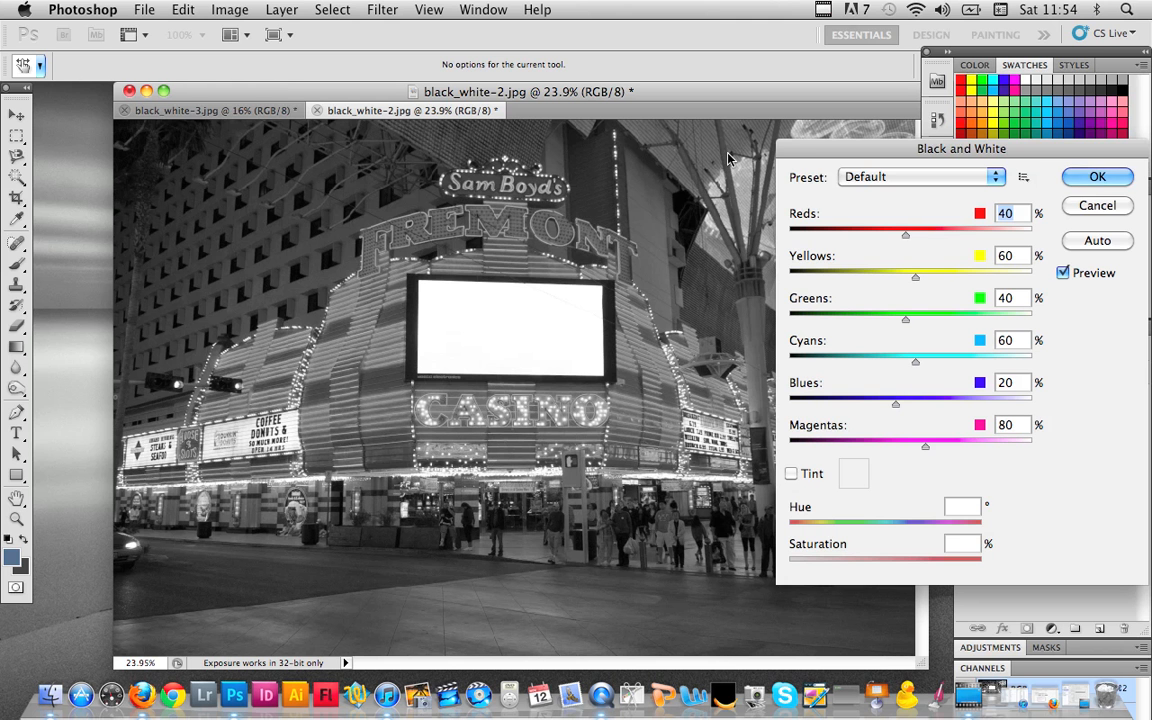
left_click_drag(788, 149, 796, 91)
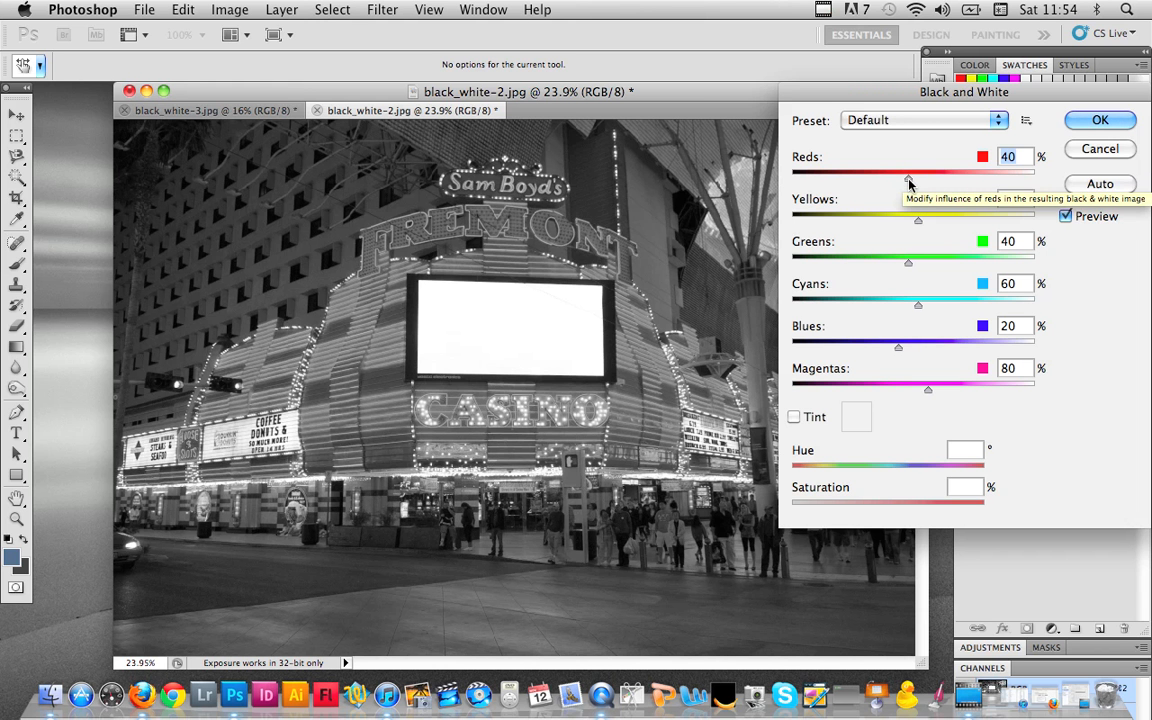
left_click_drag(909, 183, 885, 184)
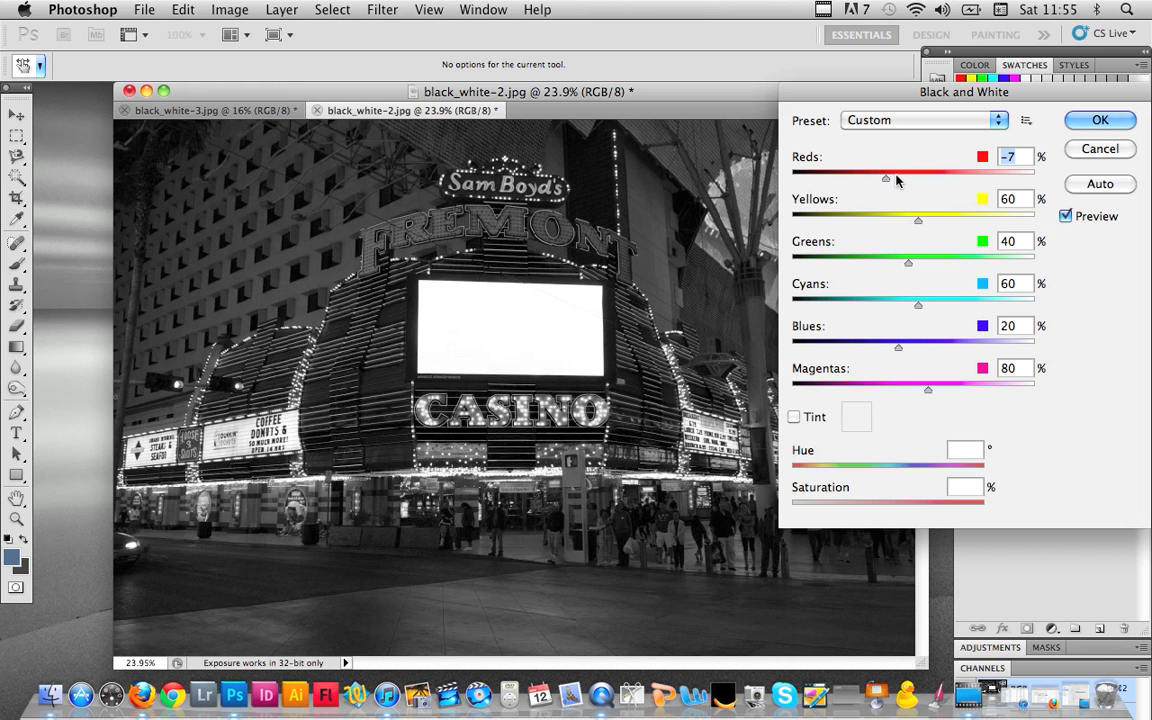
left_click_drag(886, 180, 895, 182)
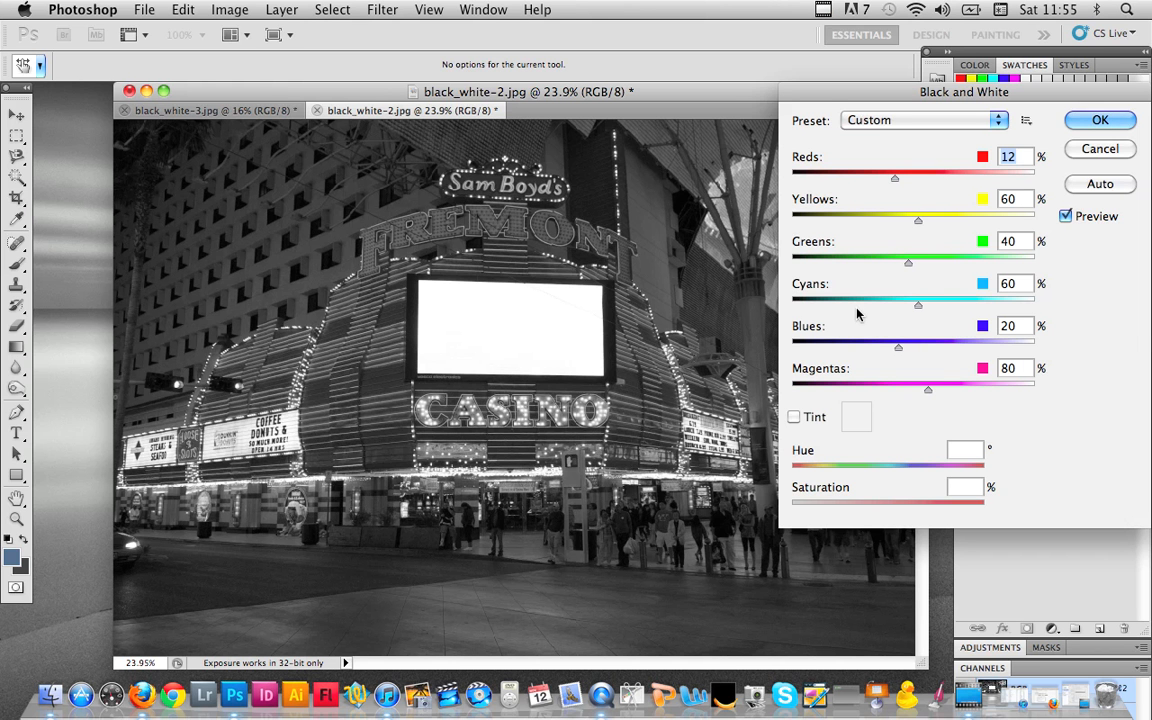
Step: Set Yellows to 86% and Greens to 25% in the Black & White adjustment, and compare the preview with the colour original
left_click(918, 219)
left_click_drag(918, 222, 932, 220)
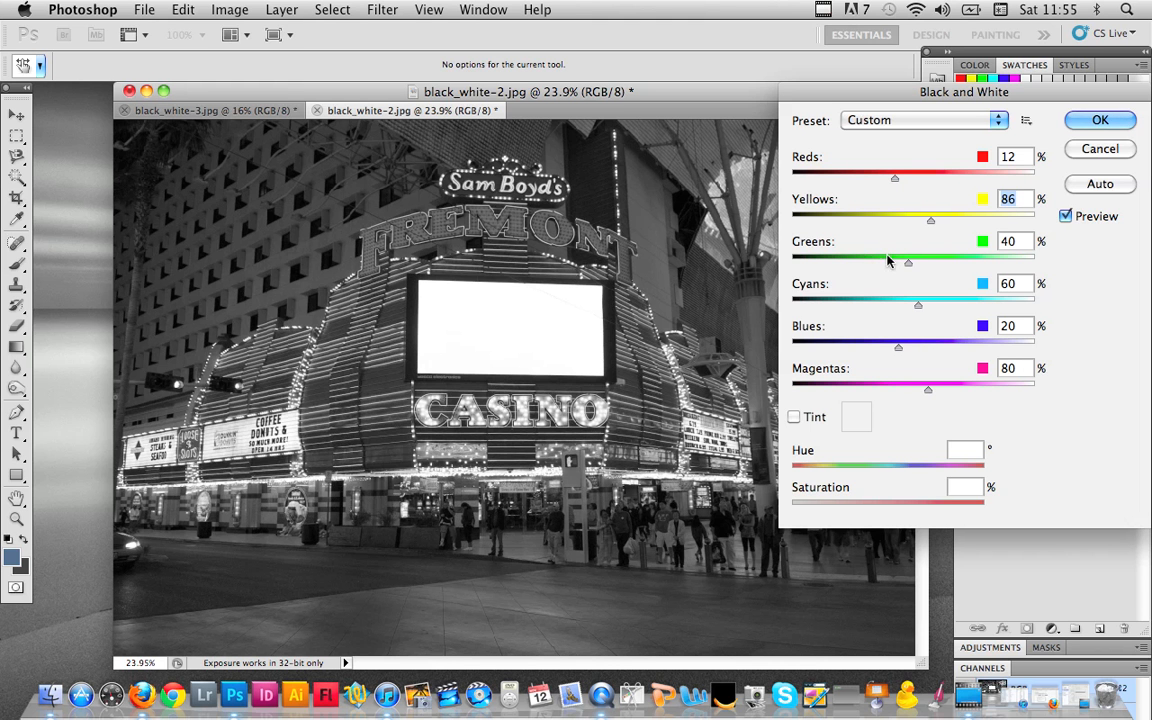
mouse_move(910, 266)
left_mouse_down()
mouse_move(875, 265)
mouse_move(922, 265)
mouse_move(891, 267)
mouse_move(901, 266)
left_mouse_up()
left_click(1065, 217)
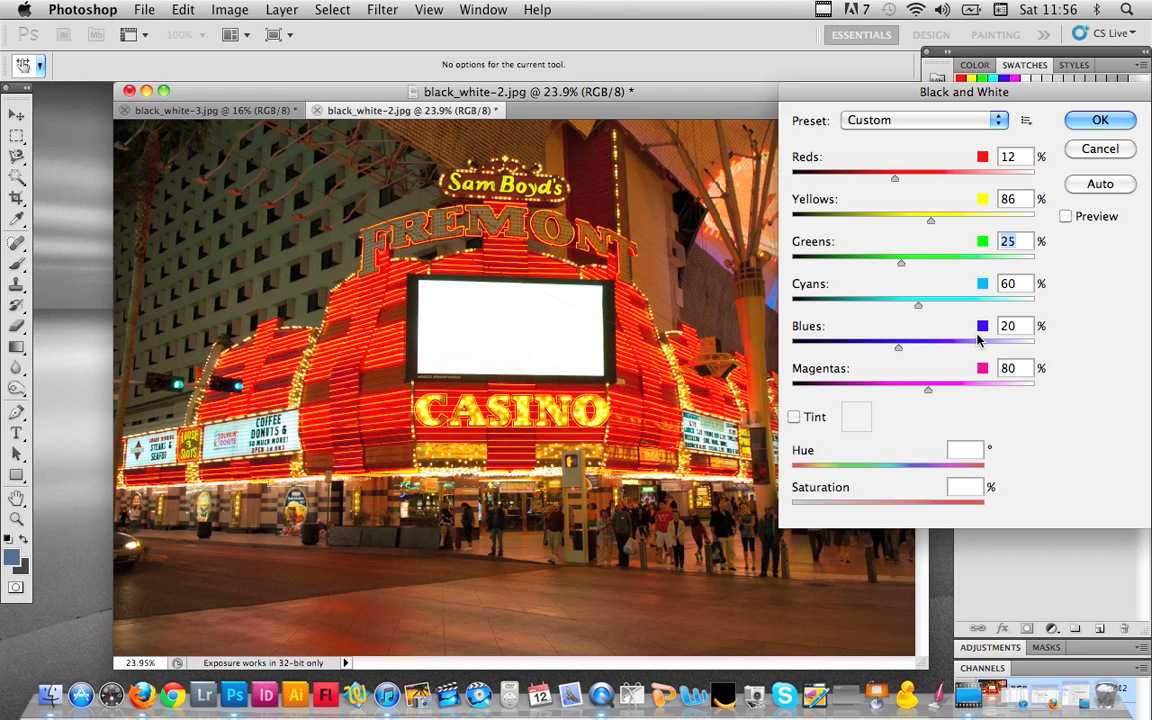
left_click(1066, 217)
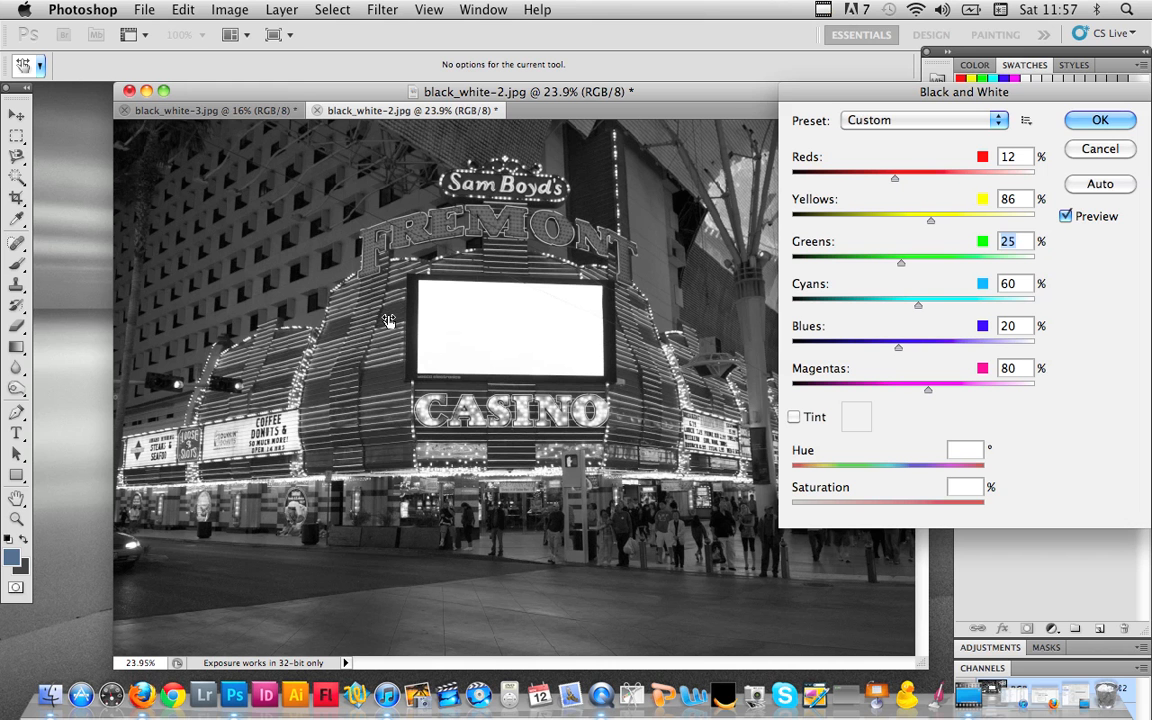
Step: Adjust tones directly on the photo to Yellows 95% at the CASINO lettering and Reds 6% on the facade, and apply the Black & White conversion
left_click(388, 320)
key("Tab")
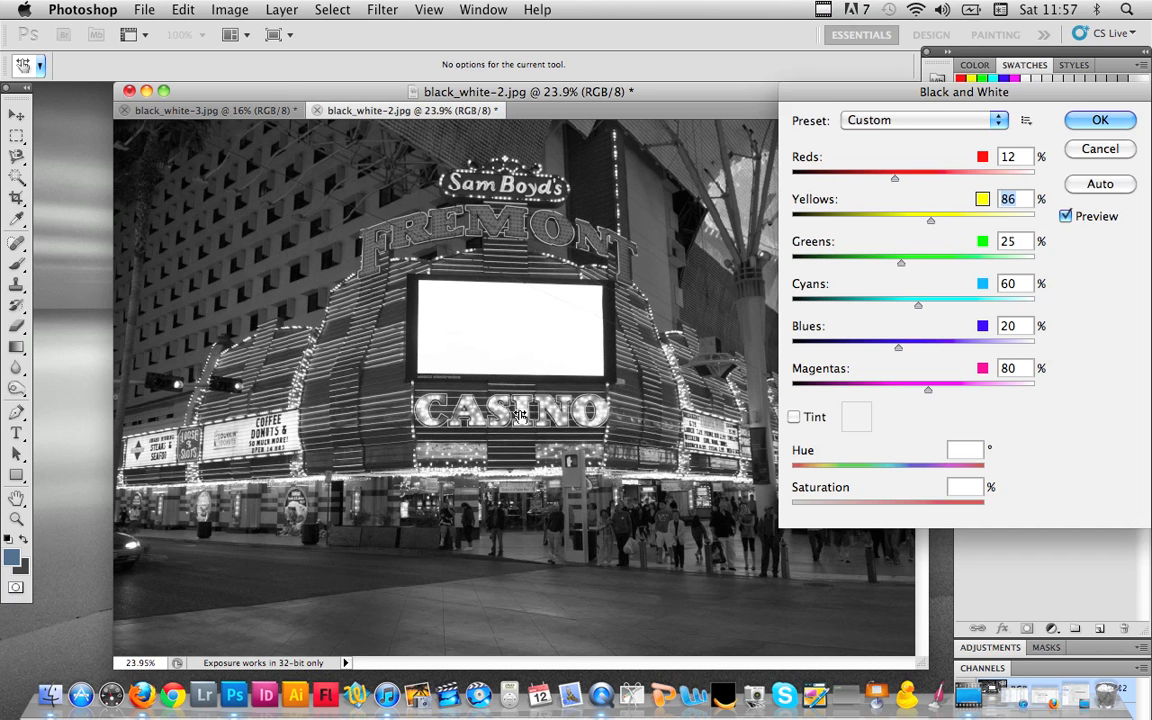
mouse_move(519, 415)
left_mouse_down()
mouse_move(492, 416)
mouse_move(528, 420)
left_mouse_up()
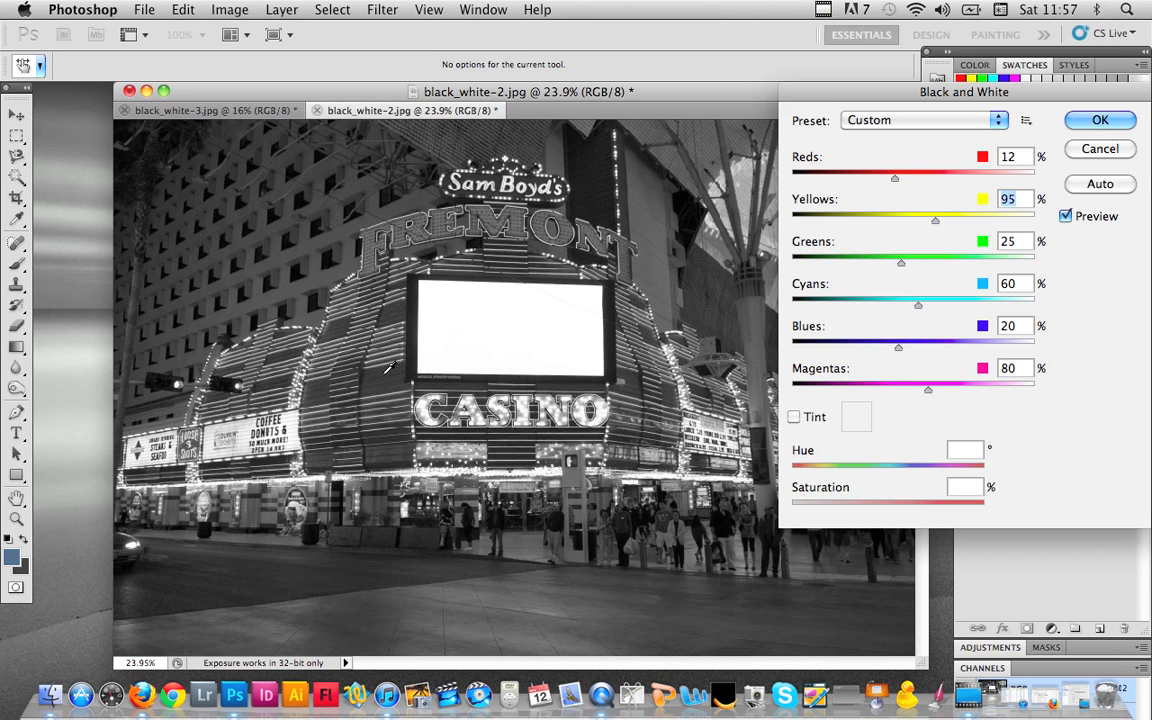
left_click(383, 378)
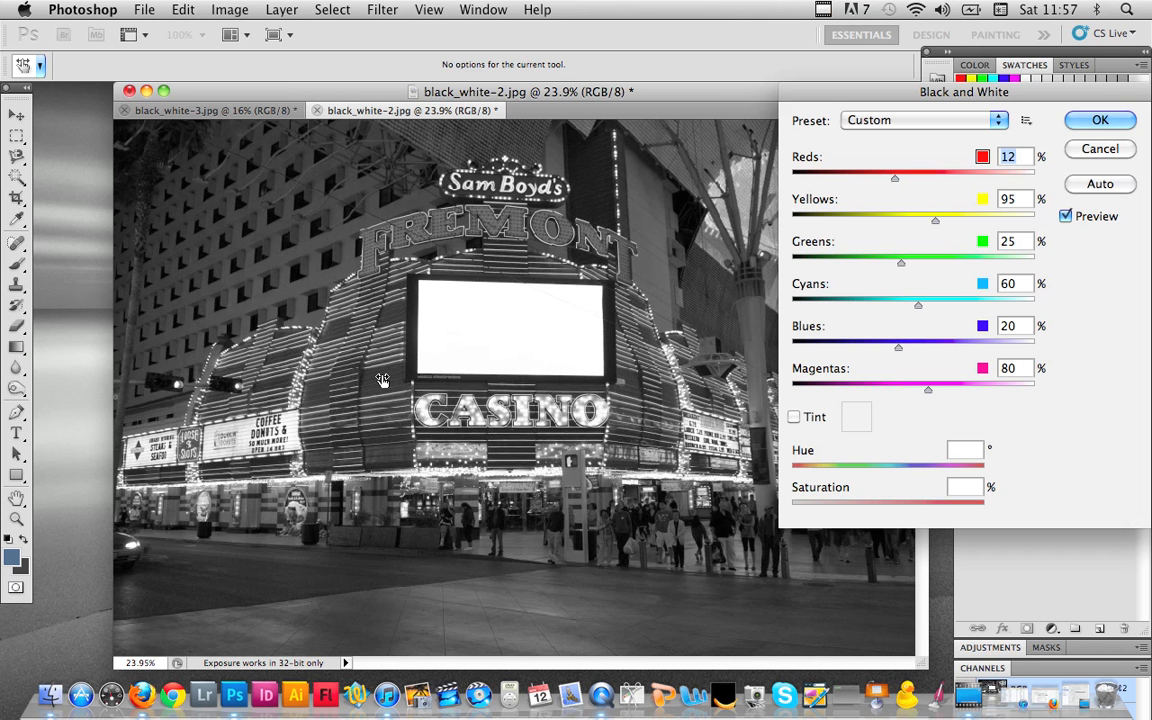
left_click_drag(383, 378, 376, 380)
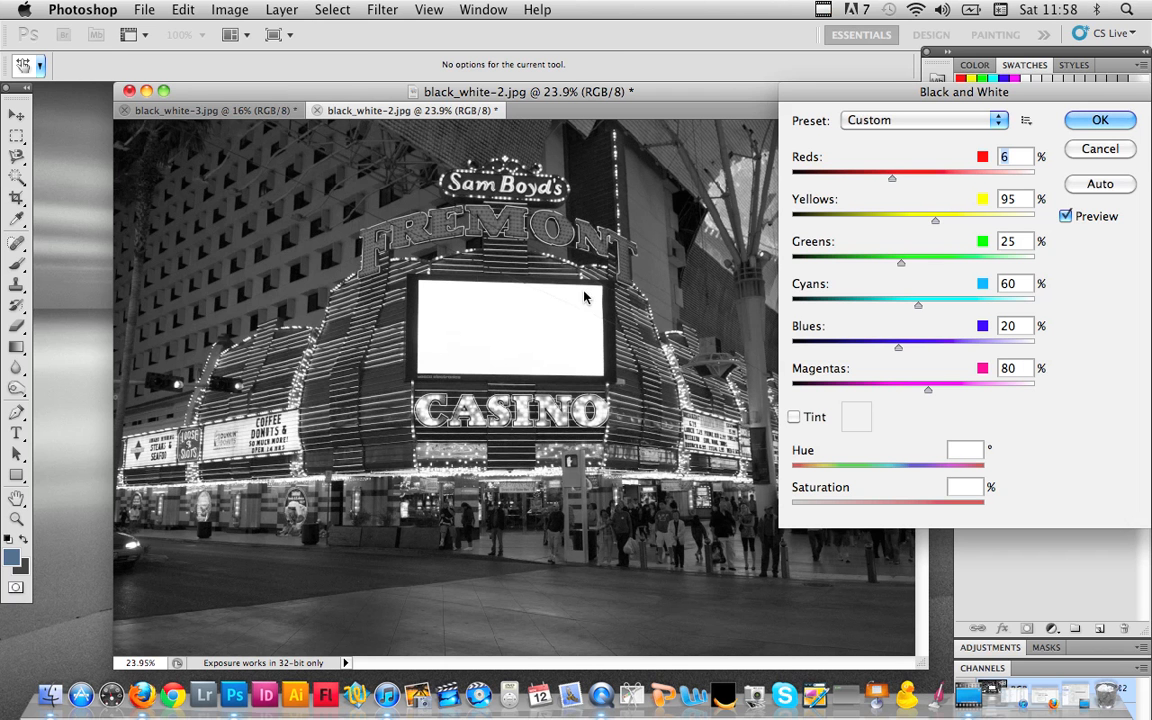
left_click(1097, 122)
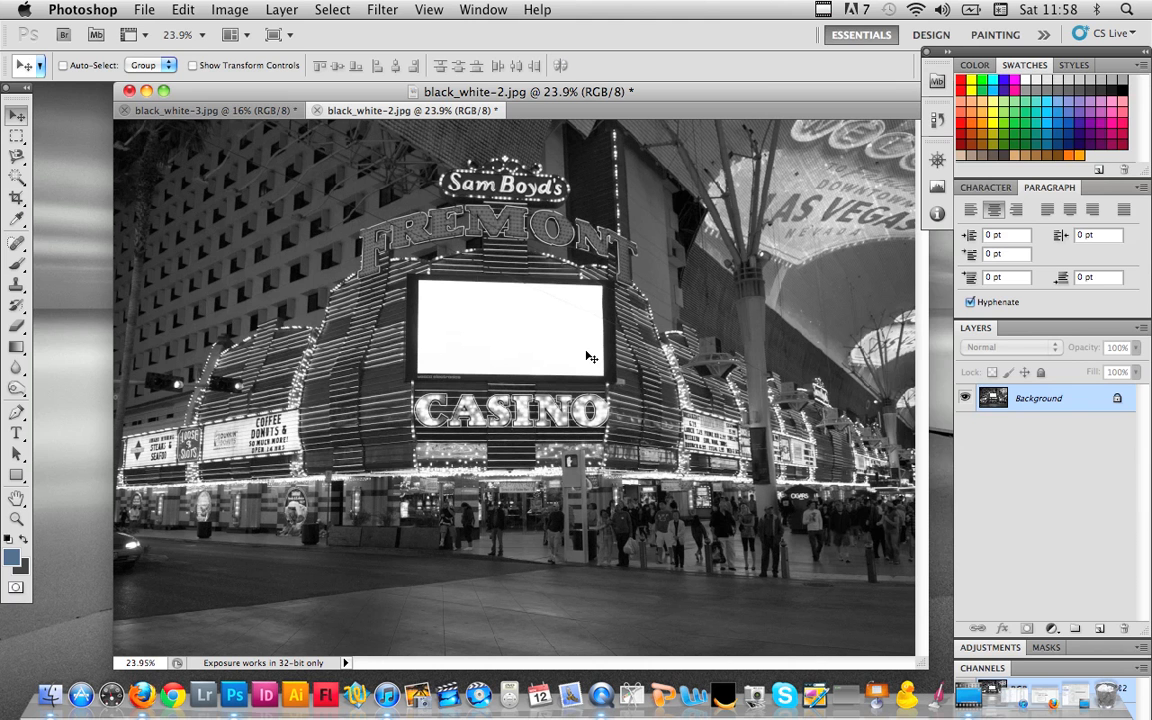
Step: Inspect the converted casino photo slightly enlarged in full-screen mode, and undo the Black & White adjustment to compare it with the colour original
key("f")
key("f")
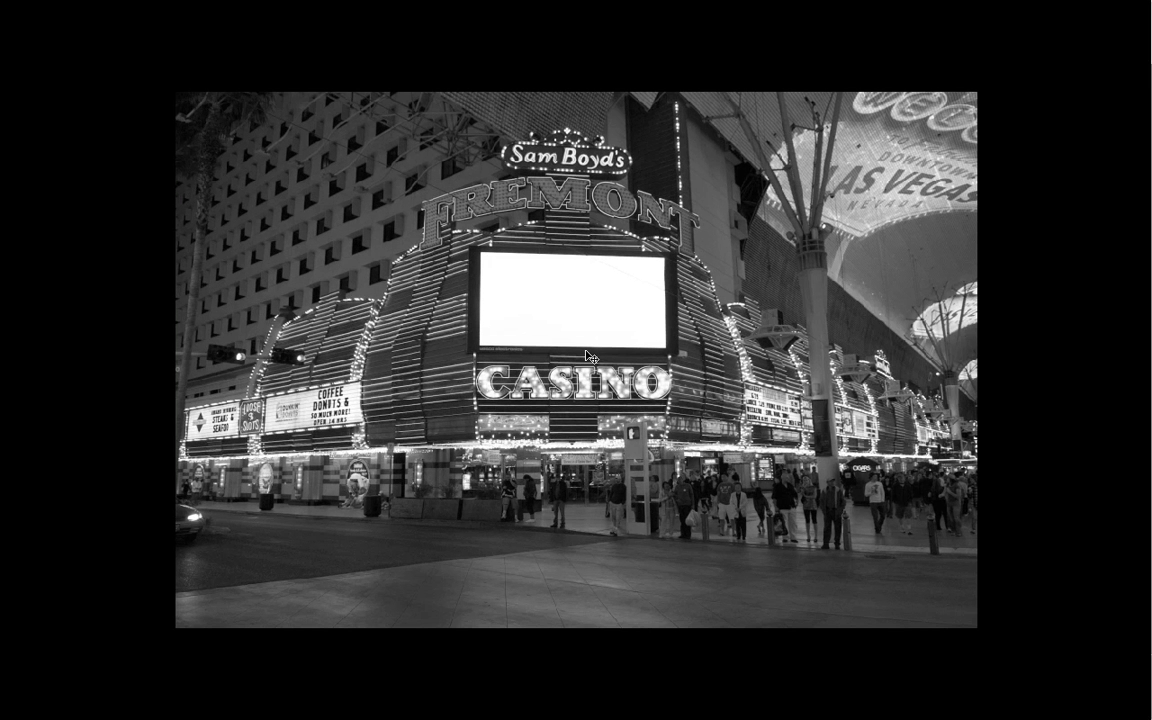
scroll(587, 352, "up", 1)
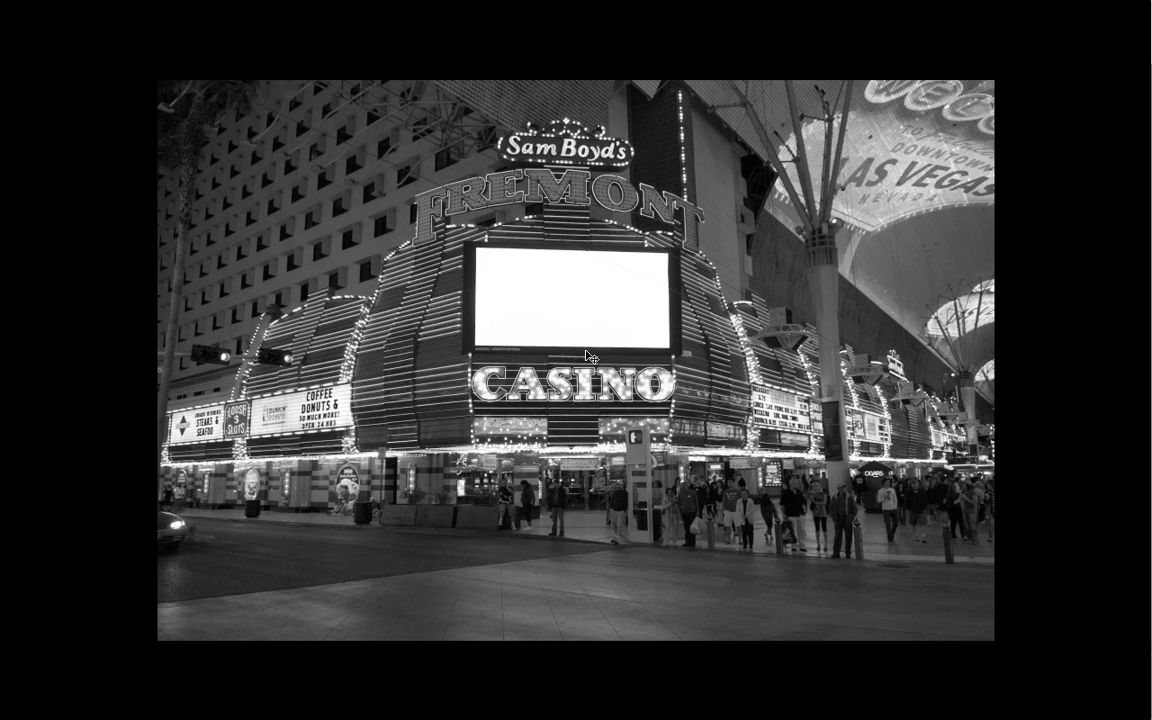
key("ctrl+z")
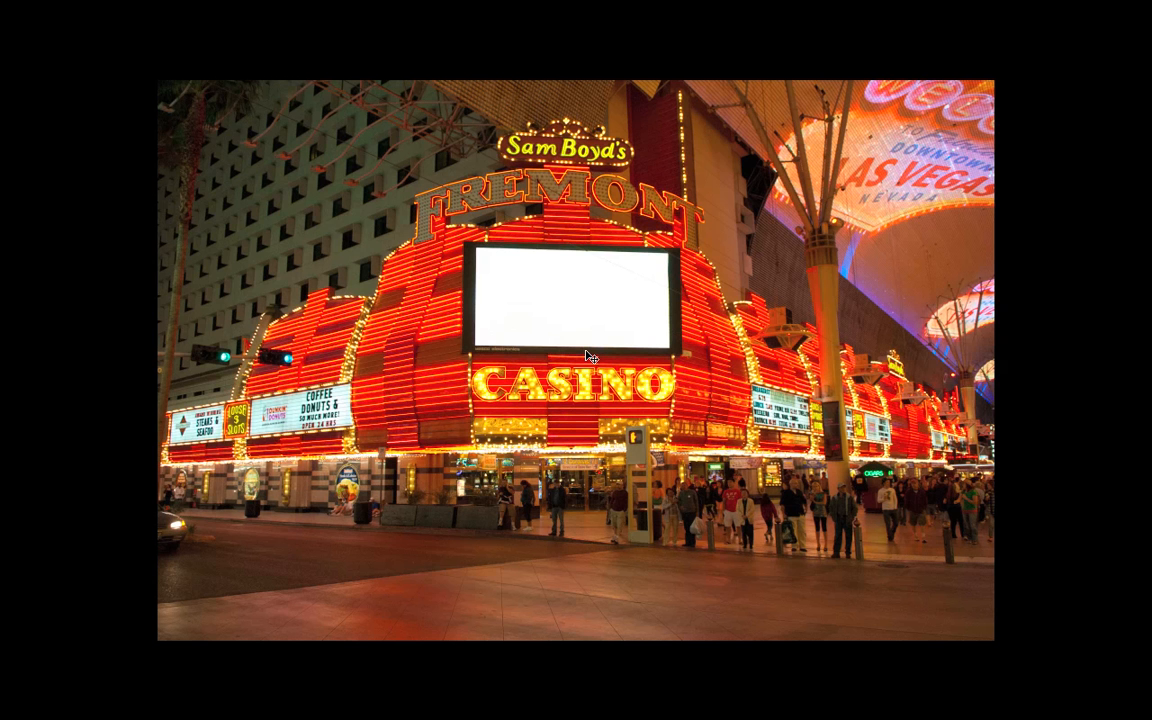